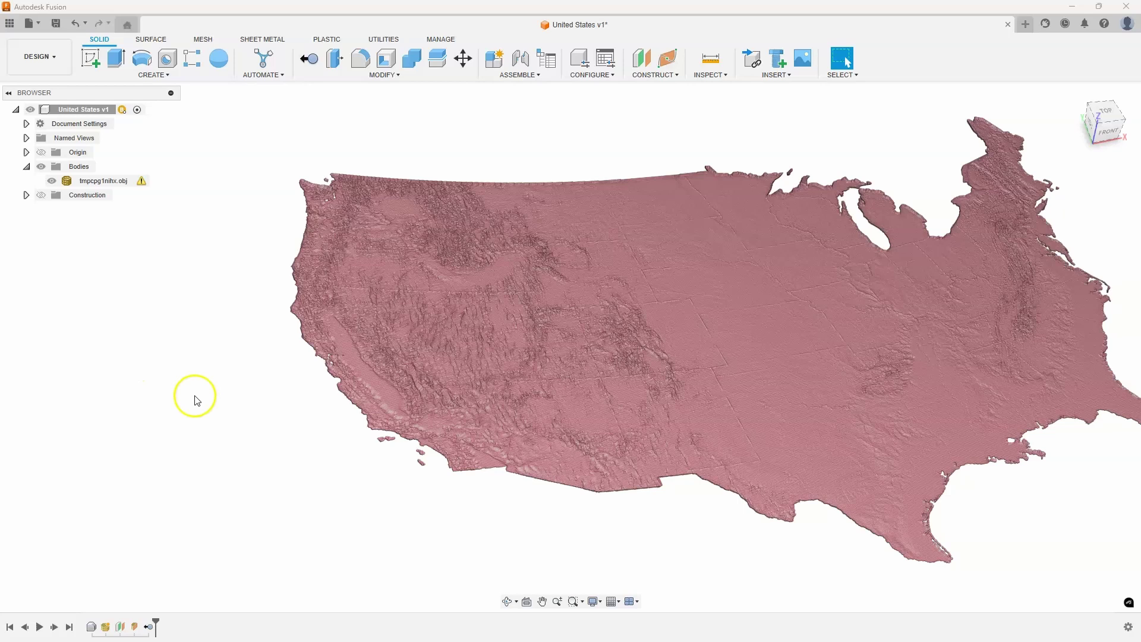
- Orbit the terrain slightly and show the Add-Ins list on the Utilities tab
{"action": "left_click", "coordinate": [195, 397]}
{"action": "middle_click_drag", "start_coordinate": [194, 397], "coordinate": [183, 387], "text": "shift"}
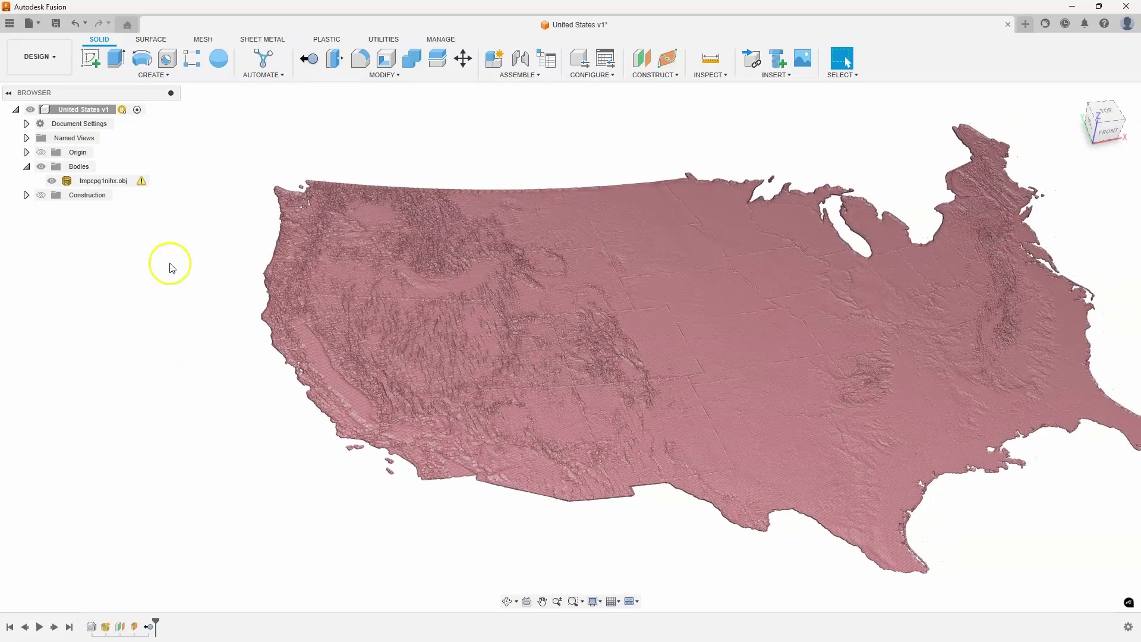
{"action": "left_click", "coordinate": [385, 39]}
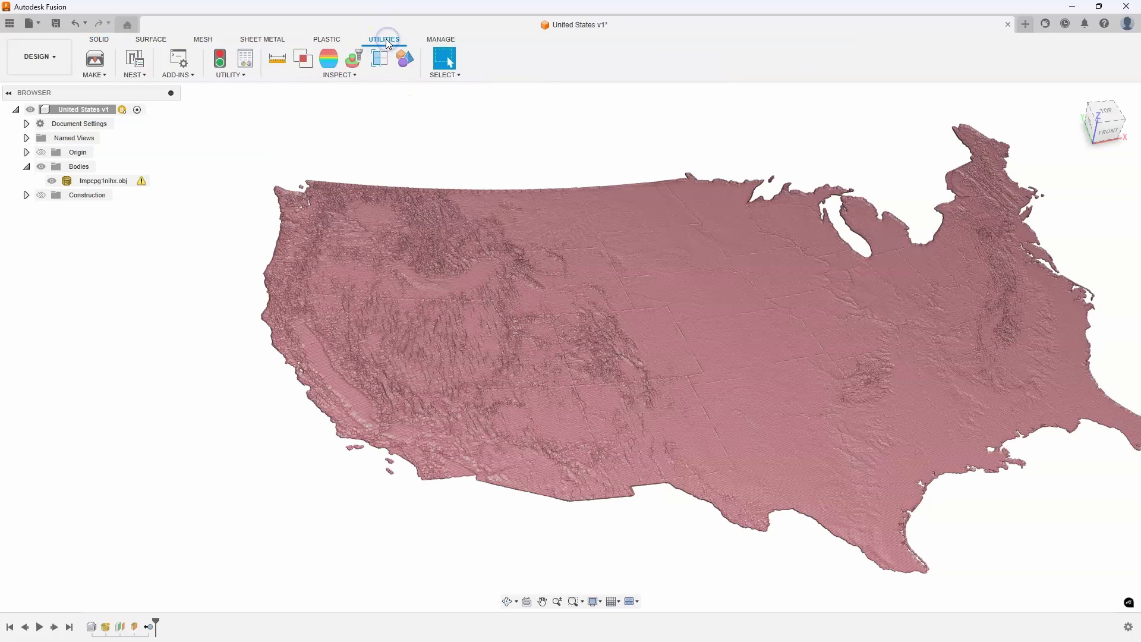
{"action": "left_click", "coordinate": [194, 76]}
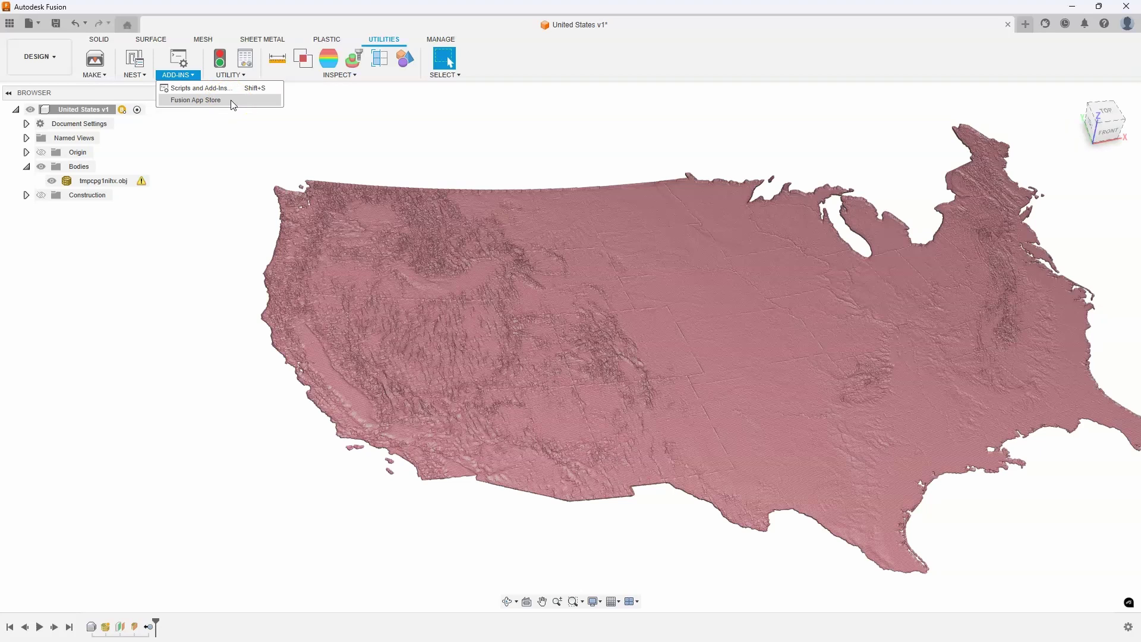
- Download the Fusion360Image2Surface repository as a ZIP from GitHub's green Code menu
{"action": "left_click", "coordinate": [542, 114]}
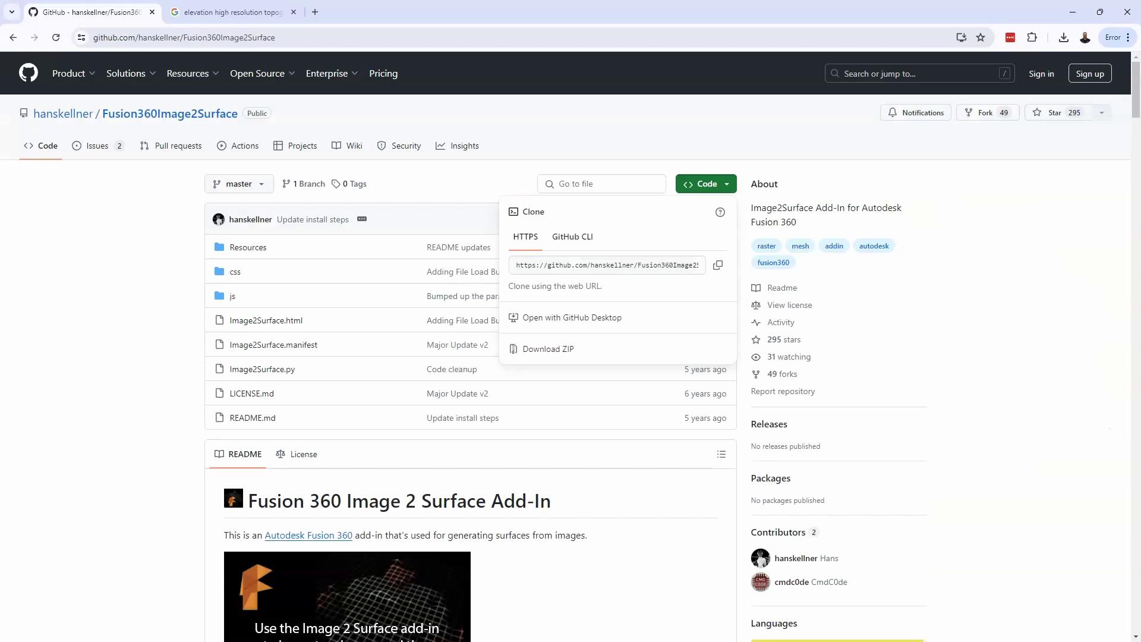
{"action": "left_click", "coordinate": [1042, 618]}
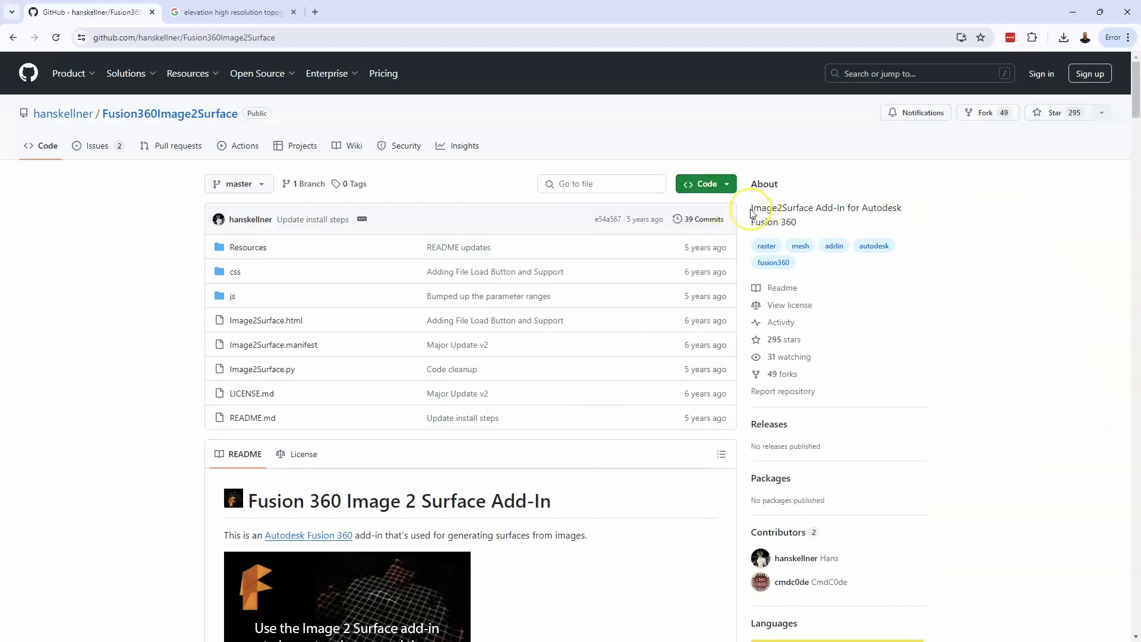
{"action": "left_click_drag", "start_coordinate": [751, 184], "coordinate": [808, 214]}
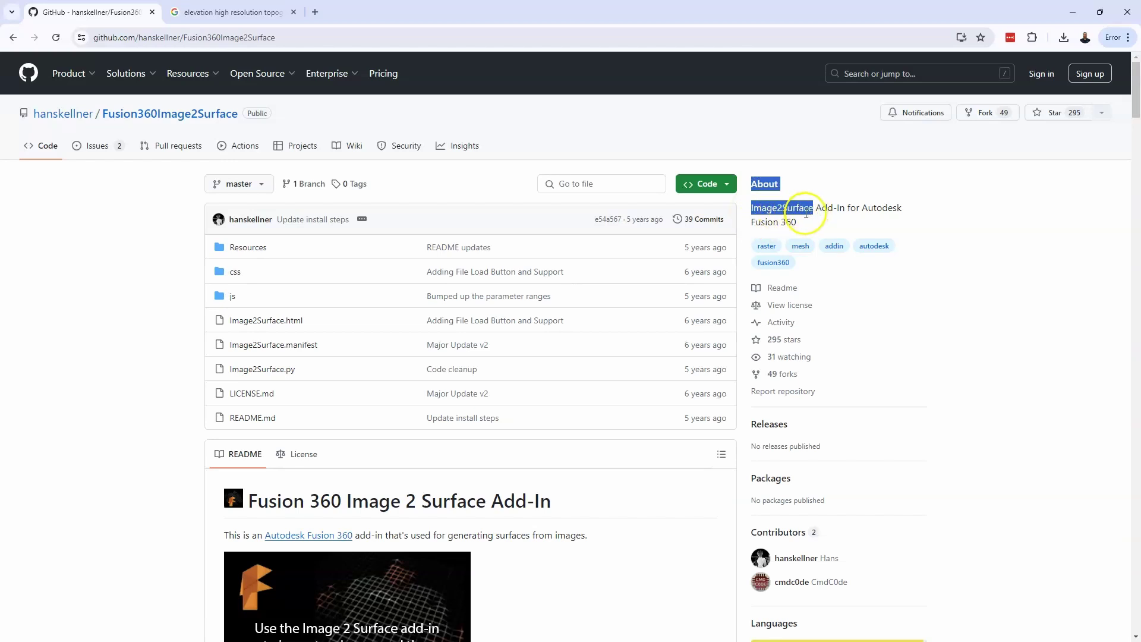
{"action": "left_click", "coordinate": [110, 303]}
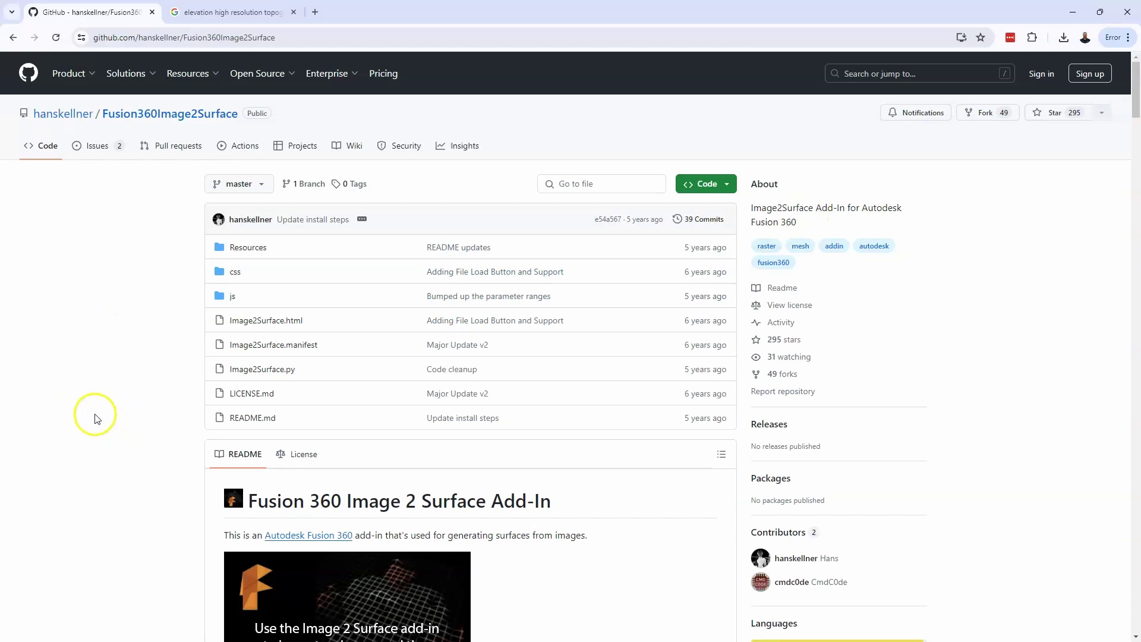
{"action": "left_click", "coordinate": [728, 185]}
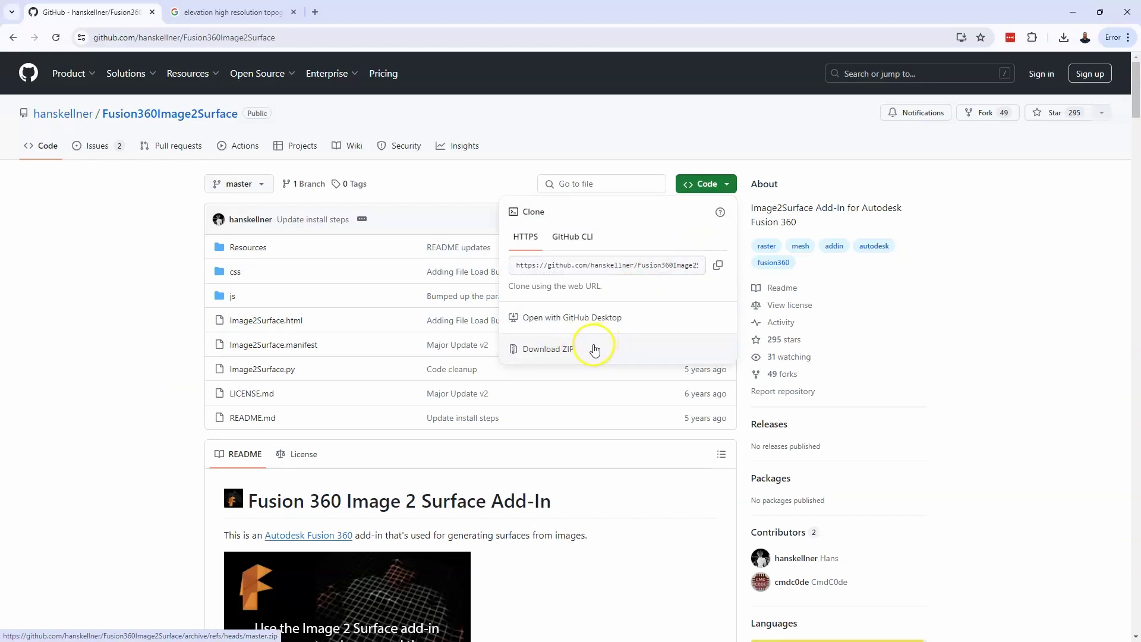
{"action": "left_click", "coordinate": [598, 350]}
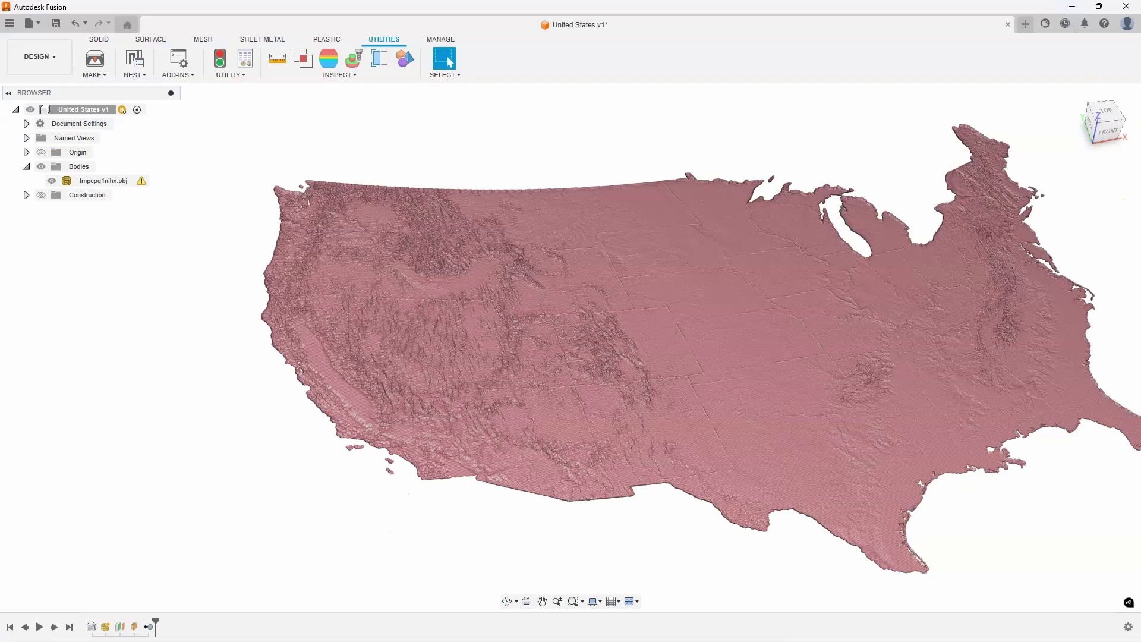
{"action": "key", "text": "alt+Tab"}
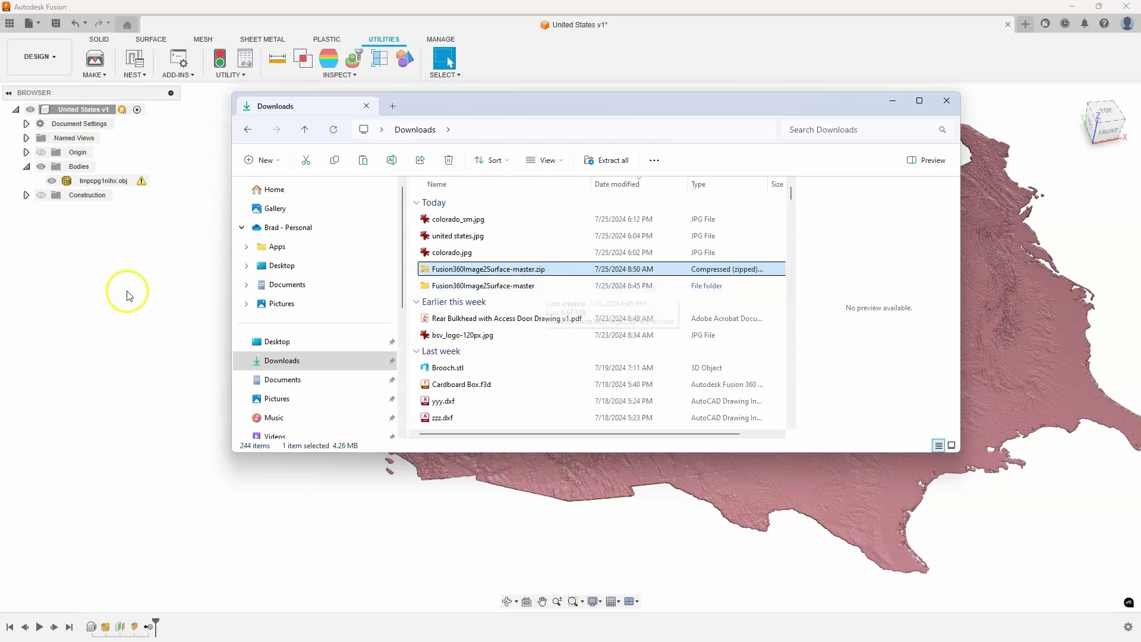
{"action": "left_click", "coordinate": [221, 301]}
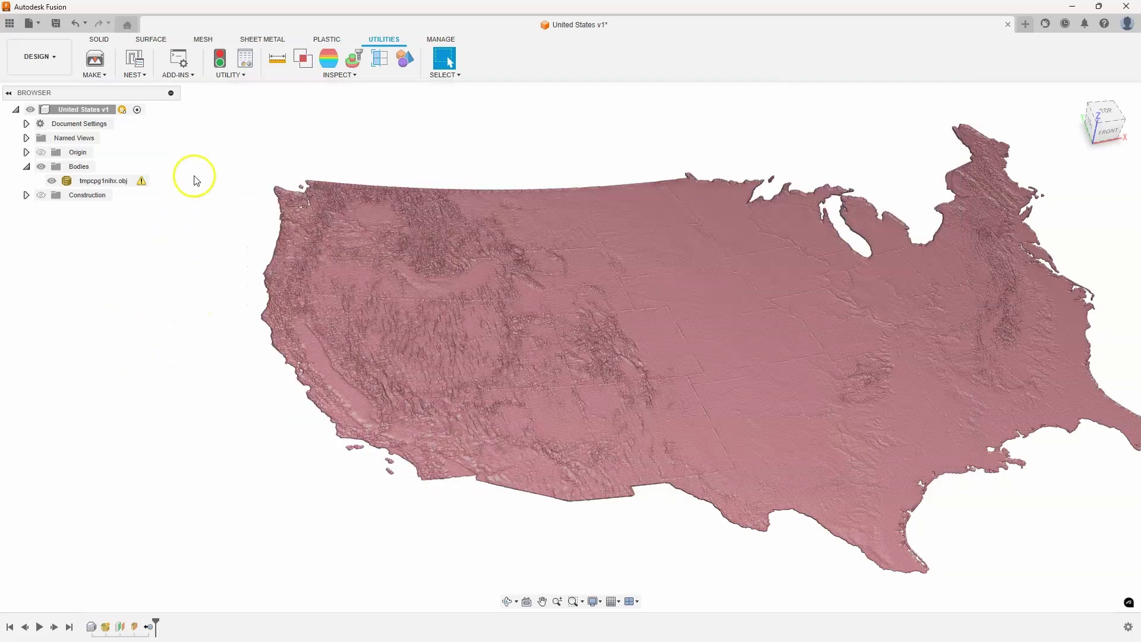
- In Scripts and Add-Ins, start adding a folder under My Add-Ins
{"action": "left_click", "coordinate": [190, 75]}
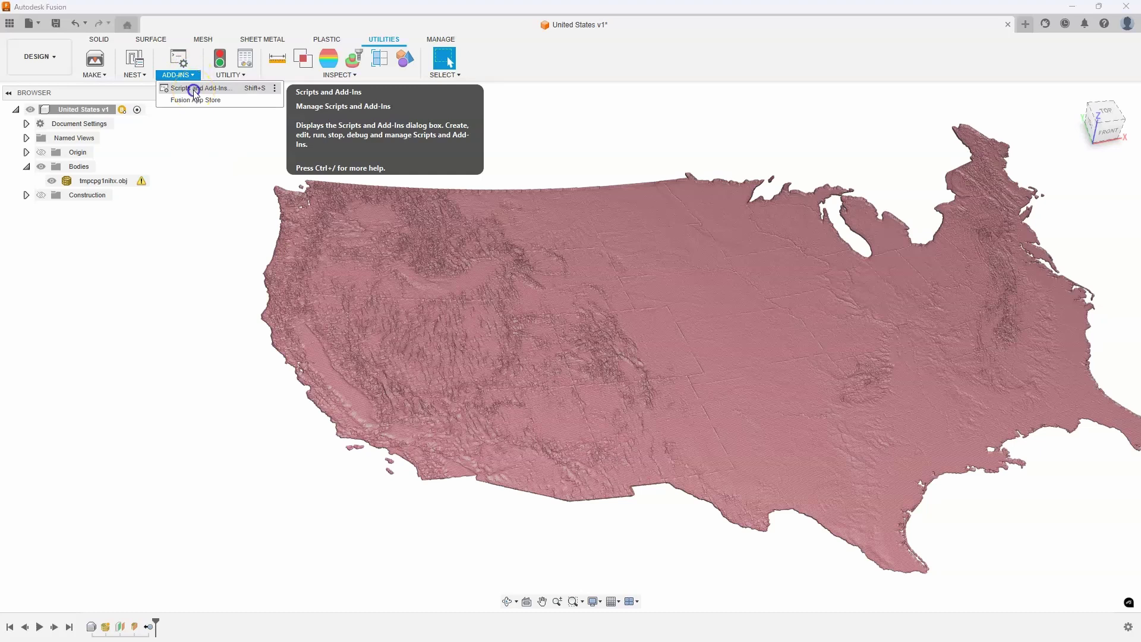
{"action": "left_click", "coordinate": [195, 91]}
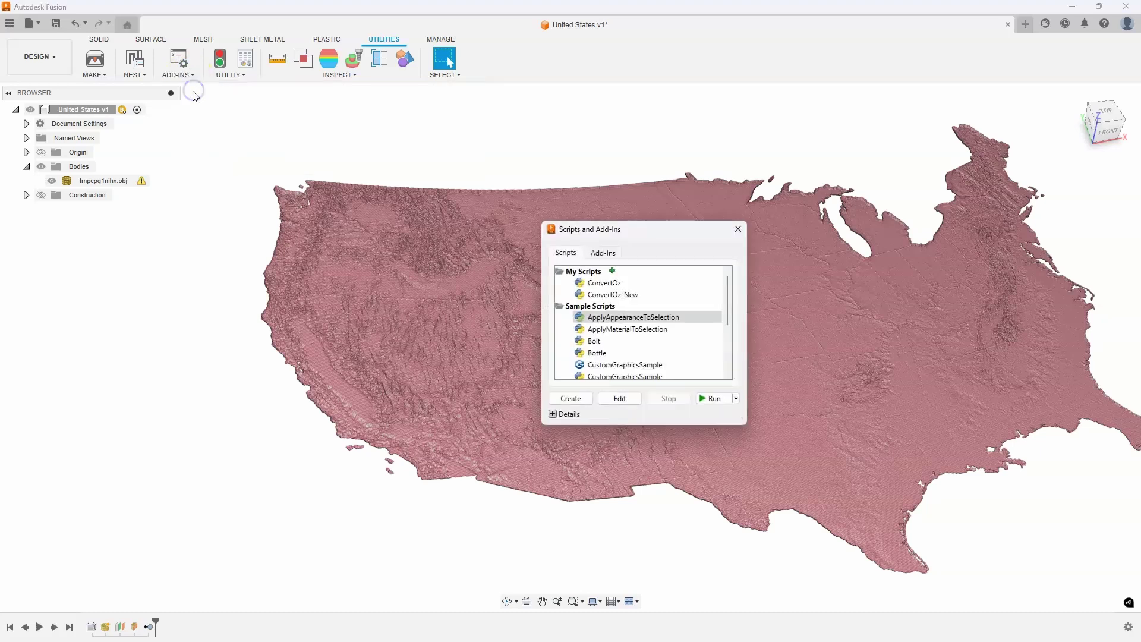
{"action": "left_click", "coordinate": [603, 254]}
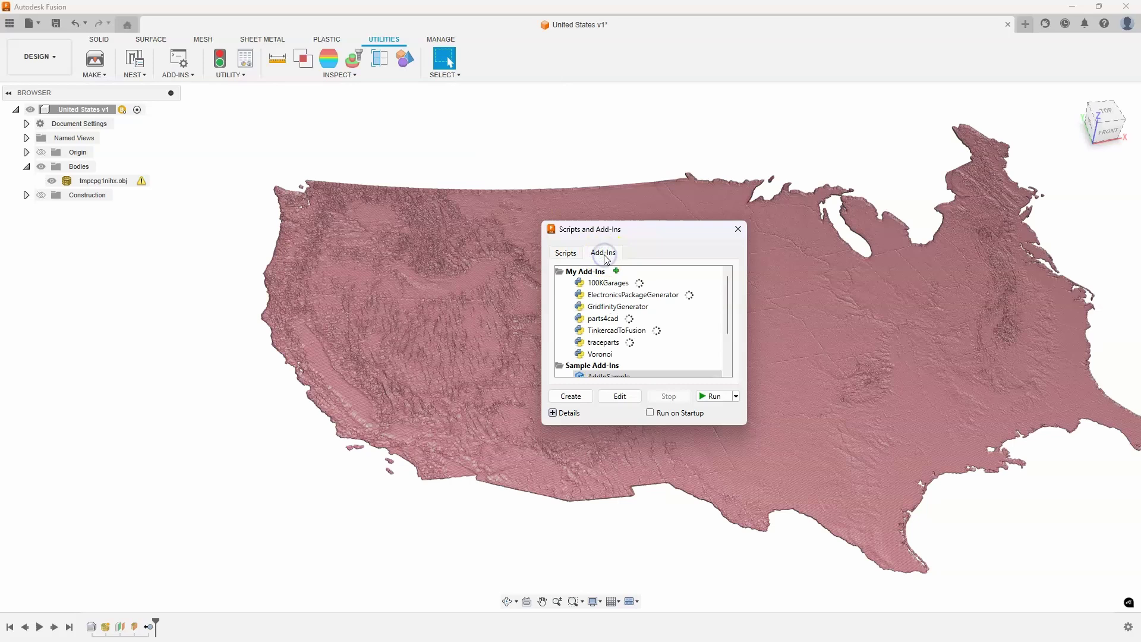
{"action": "left_click", "coordinate": [617, 272]}
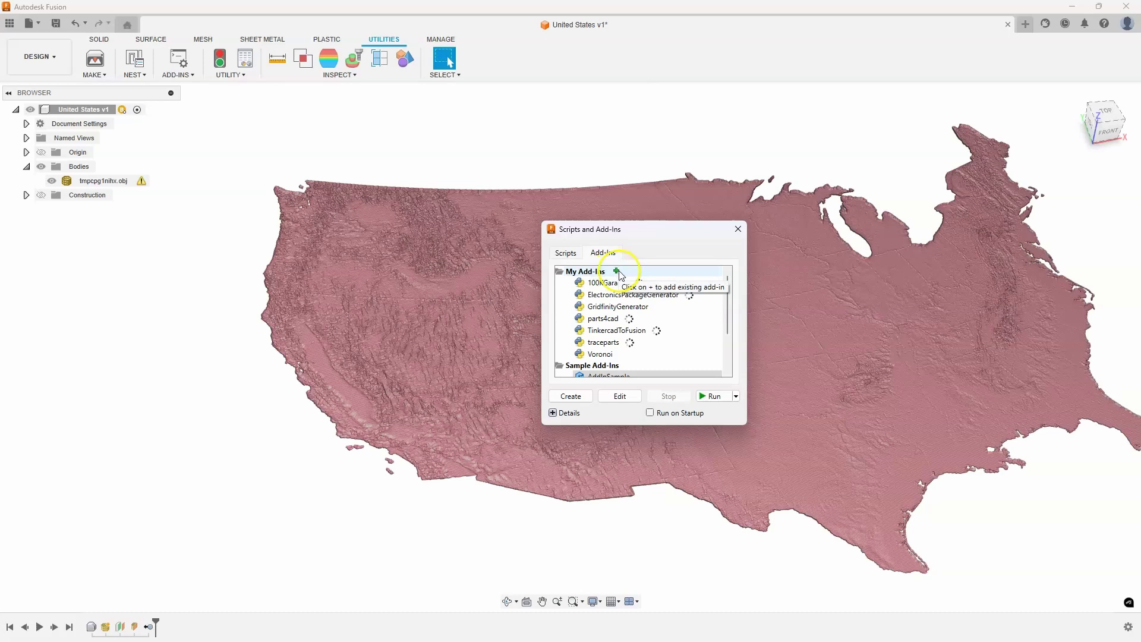
{"action": "left_click", "coordinate": [617, 272]}
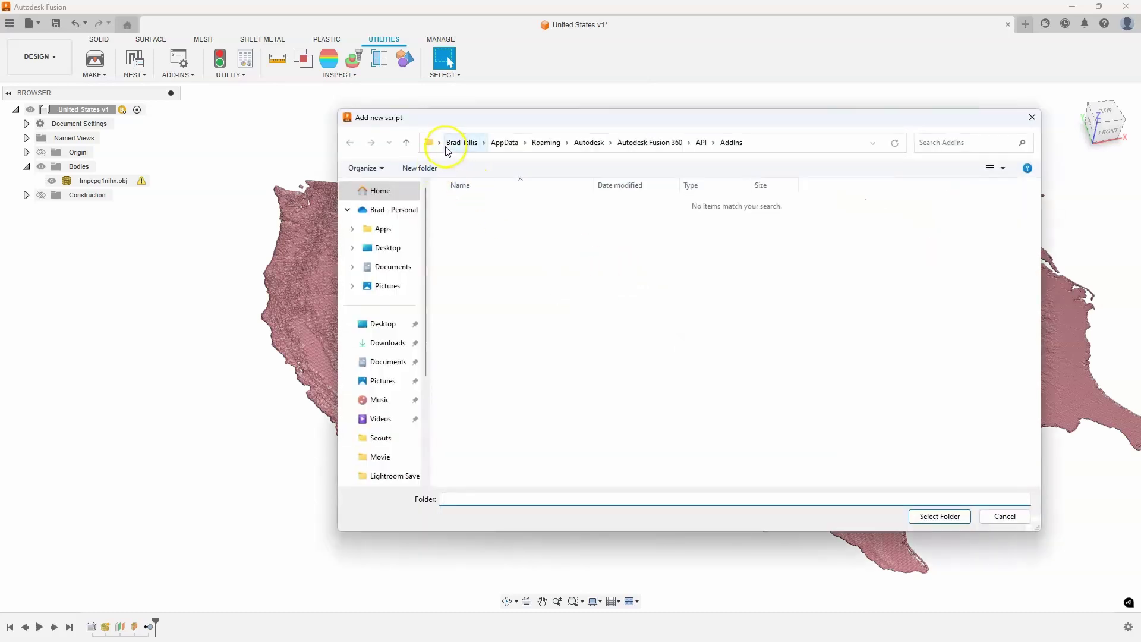
{"action": "left_click", "coordinate": [482, 147]}
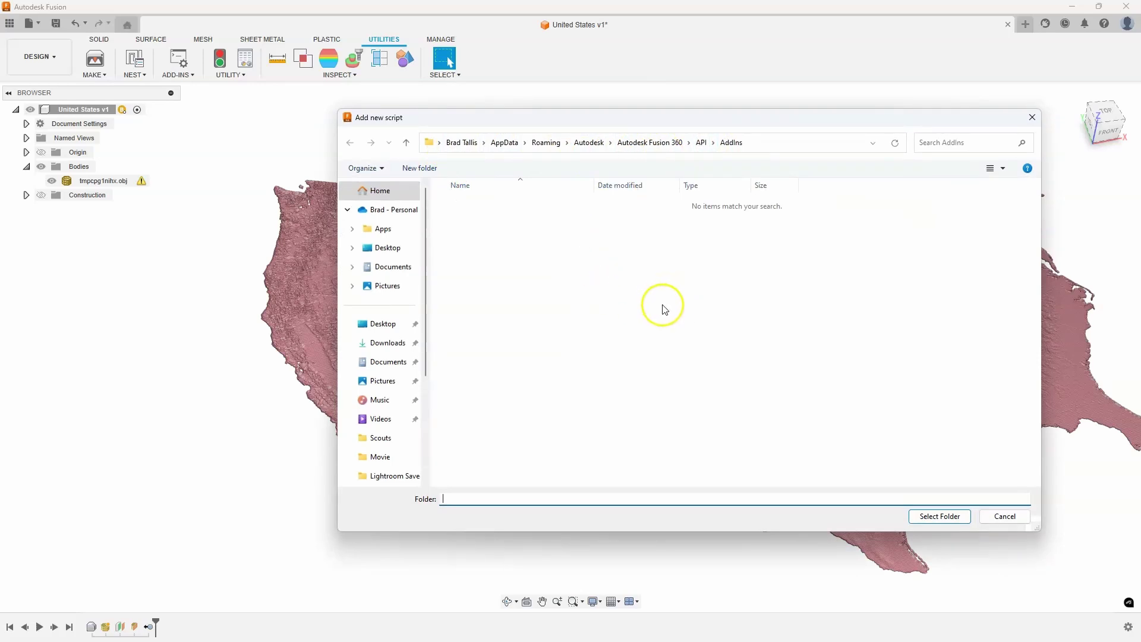
- Copy the AddIns folder address from the folder picker, then cancel and close the dialog
{"action": "right_click", "coordinate": [741, 146]}
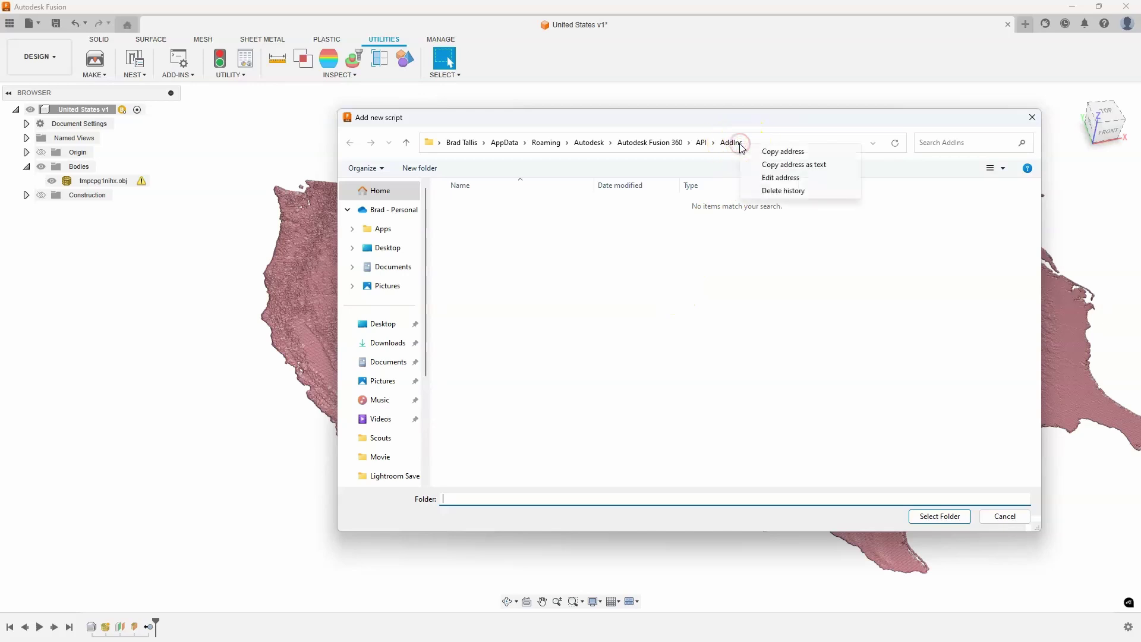
{"action": "left_click", "coordinate": [784, 153]}
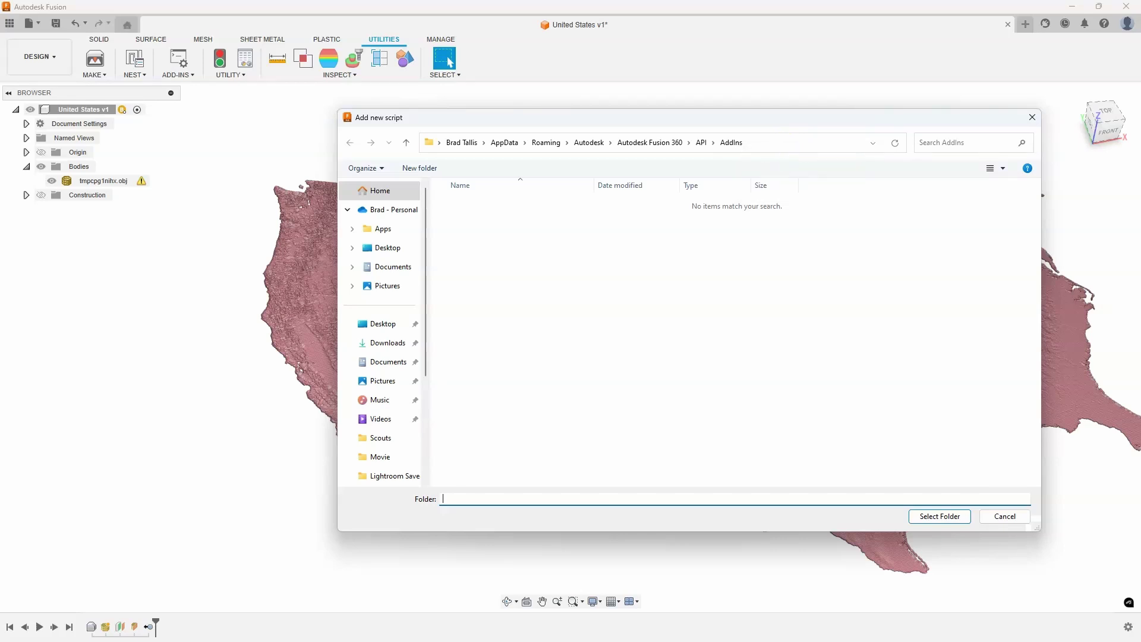
{"action": "left_click", "coordinate": [998, 518]}
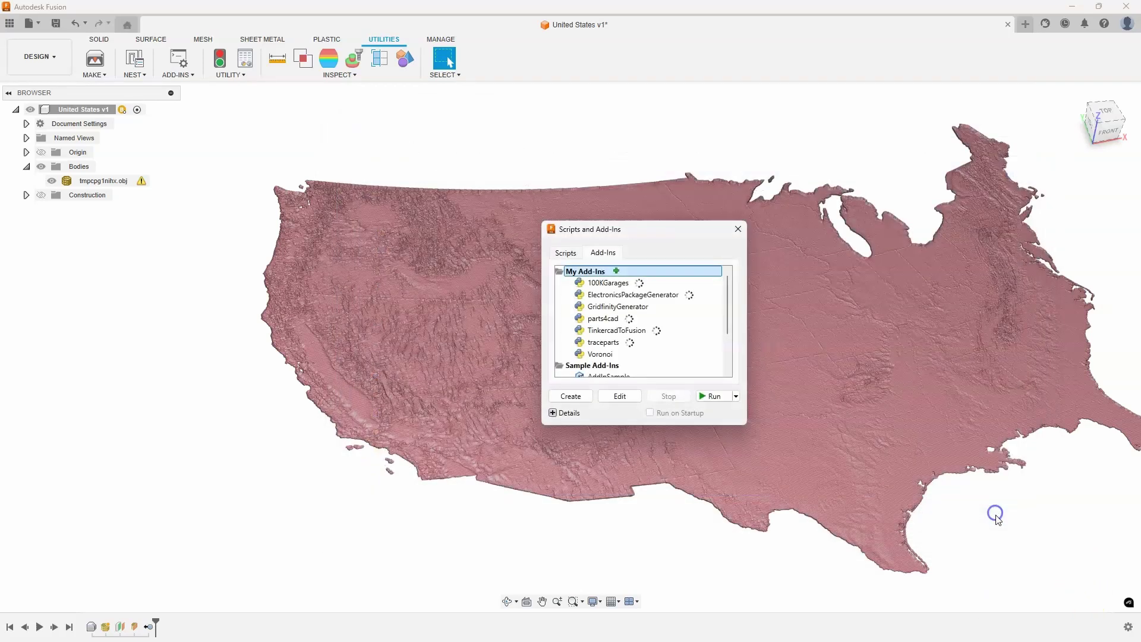
{"action": "left_click", "coordinate": [738, 230]}
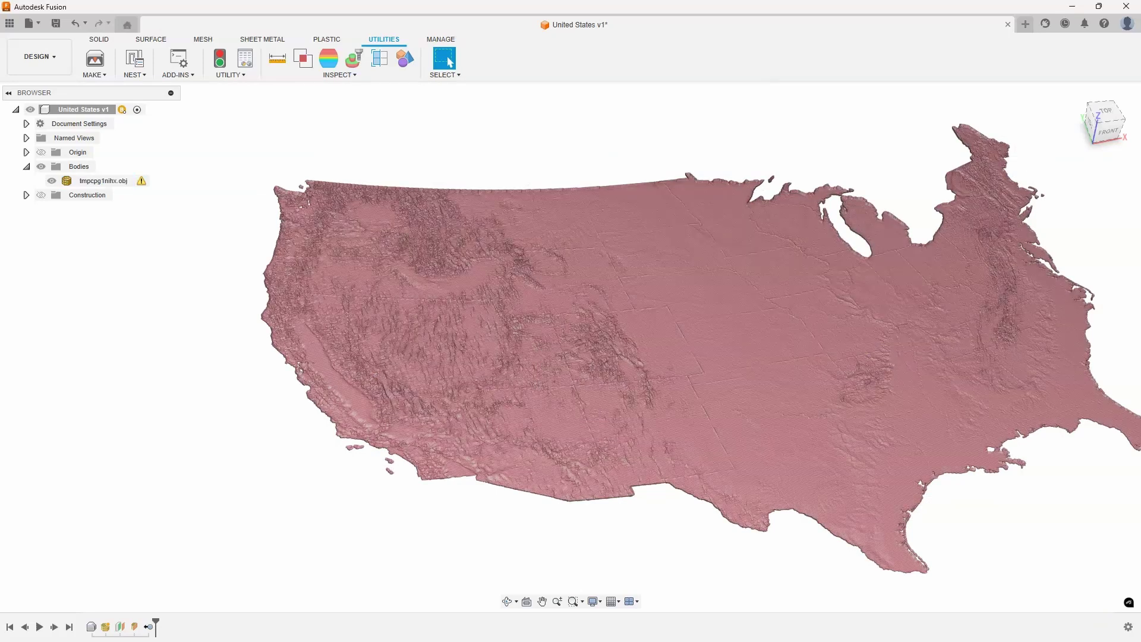
- Navigate a second Explorer window to the pasted Autodesk Fusion 360 API\AddIns path
{"action": "key", "text": "alt+Tab"}
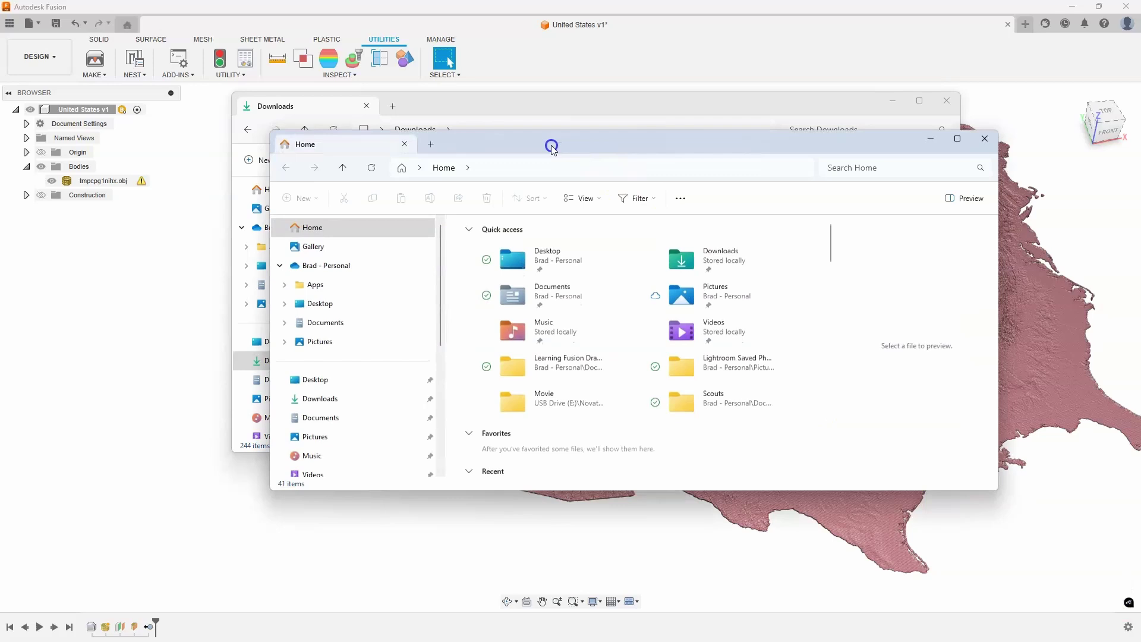
{"action": "left_click_drag", "start_coordinate": [550, 145], "coordinate": [579, 268]}
{"action": "left_click", "coordinate": [539, 303]}
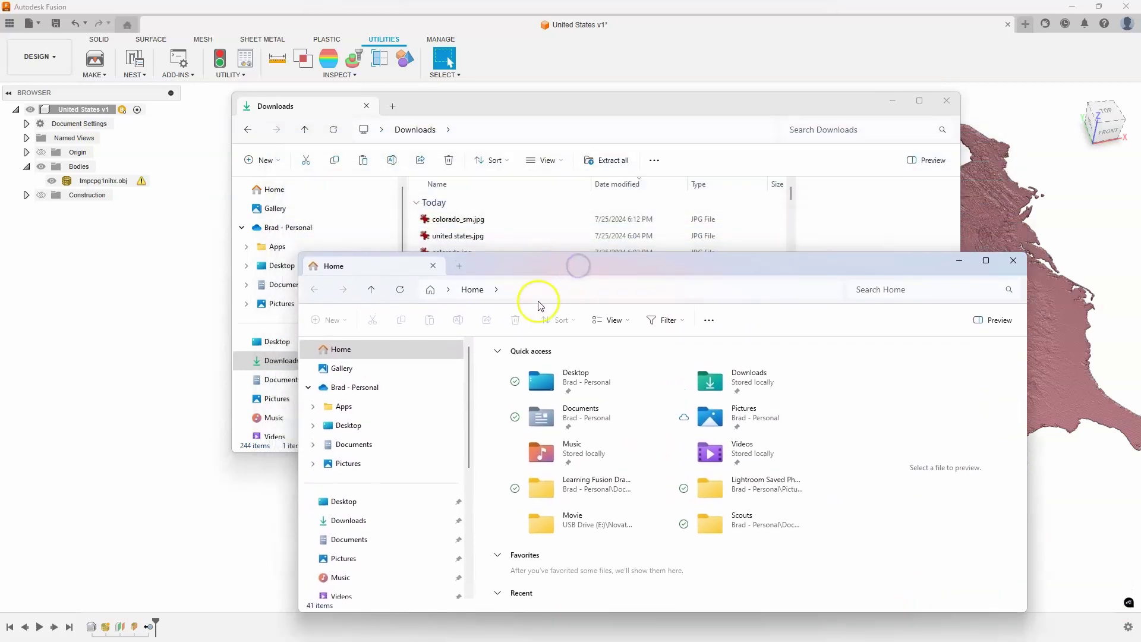
{"action": "right_click", "coordinate": [536, 292]}
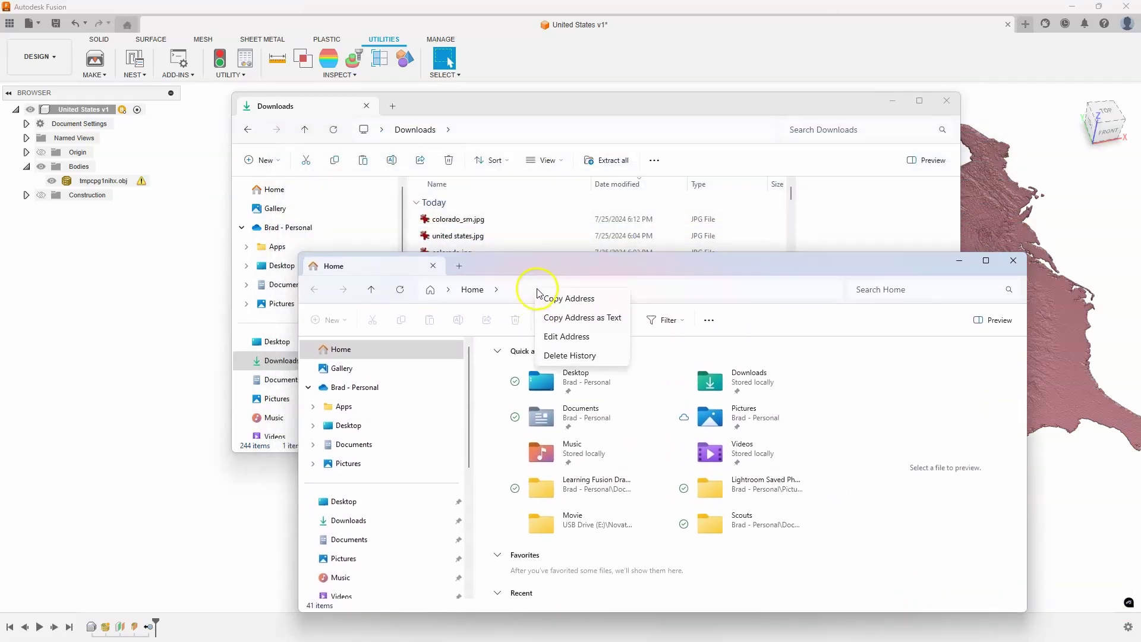
{"action": "left_click", "coordinate": [528, 289]}
{"action": "left_click", "coordinate": [759, 288]}
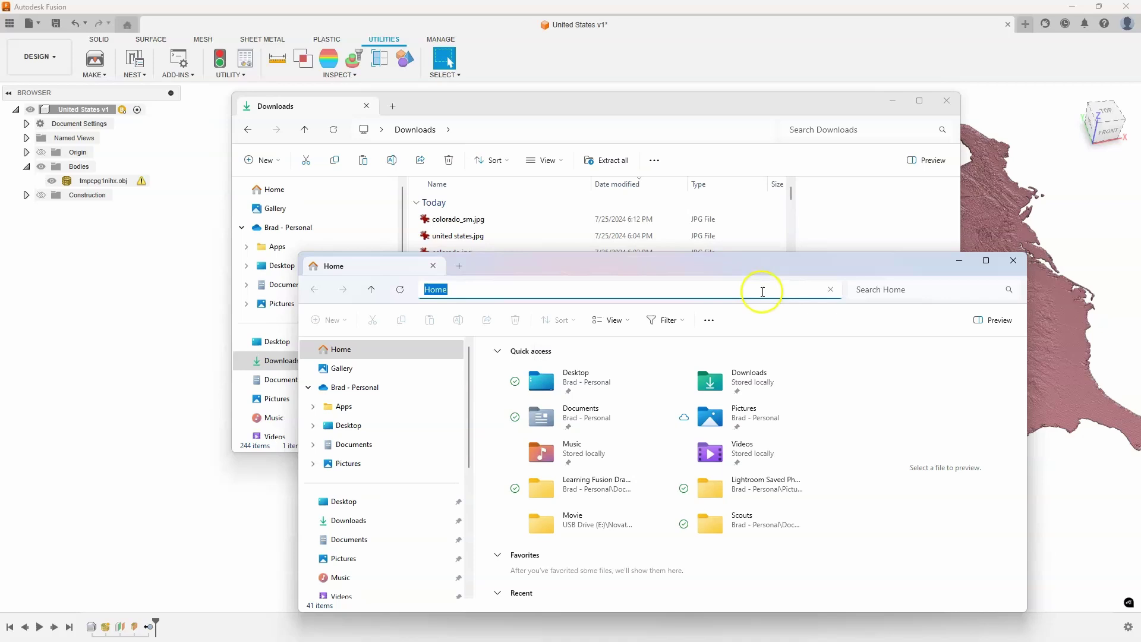
{"action": "right_click", "coordinate": [762, 295]}
{"action": "left_click", "coordinate": [758, 291]}
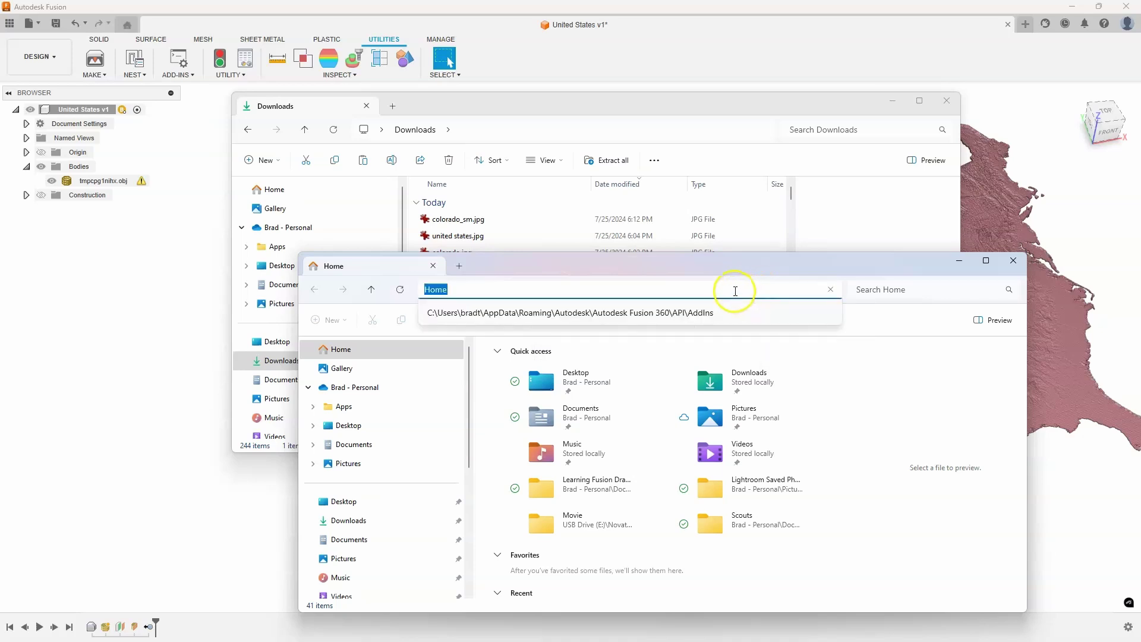
{"action": "key", "text": "ctrl+v"}
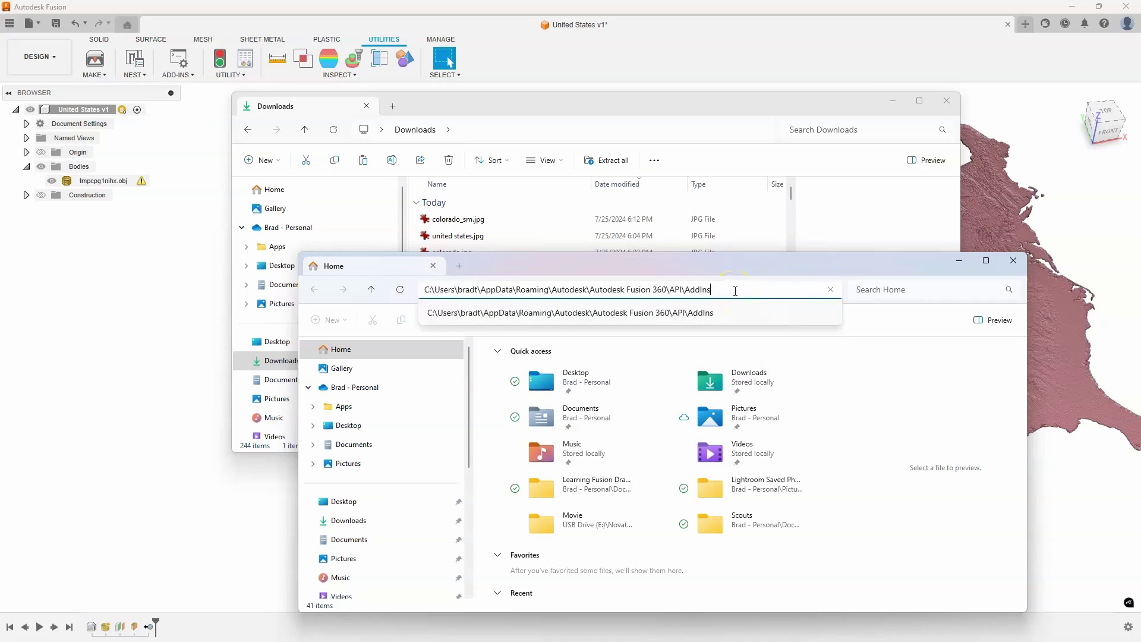
{"action": "key", "text": "Return"}
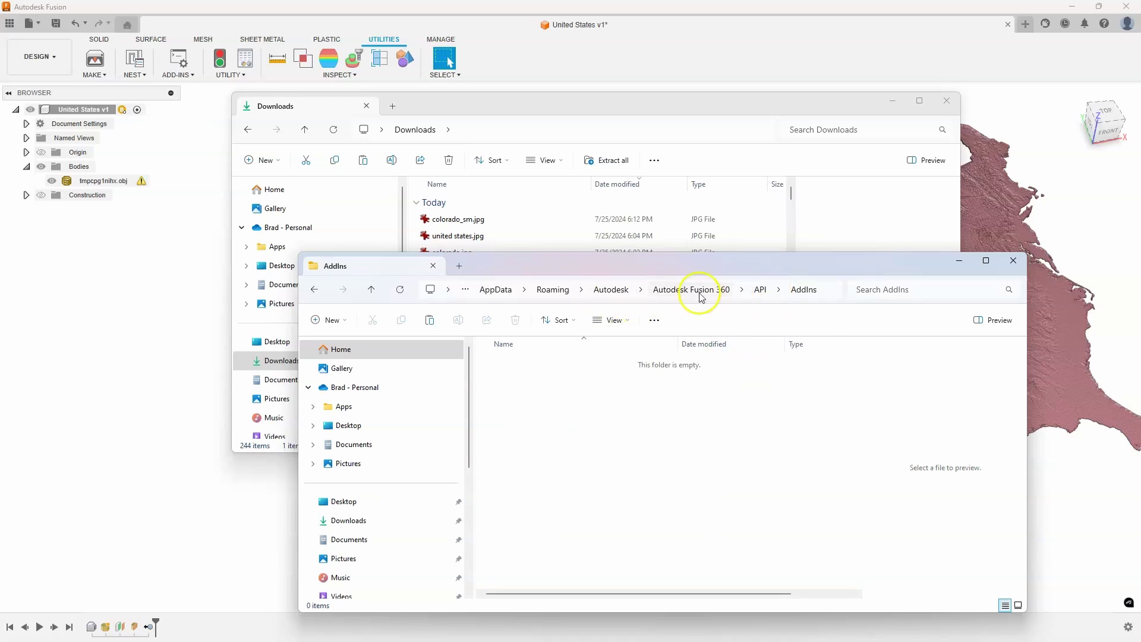
- Open the extracted Fusion360Image2Surface-master folder and arrange it above the AddIns window
{"action": "left_click_drag", "start_coordinate": [697, 267], "coordinate": [683, 315]}
{"action": "left_click", "coordinate": [532, 287]}
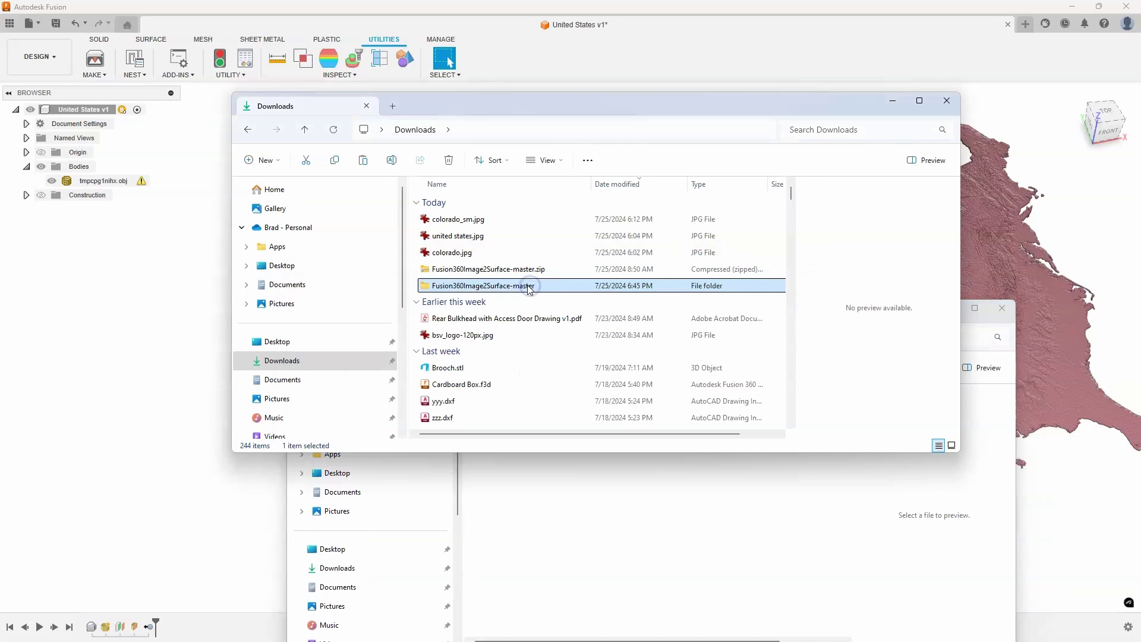
{"action": "double_click", "coordinate": [528, 286]}
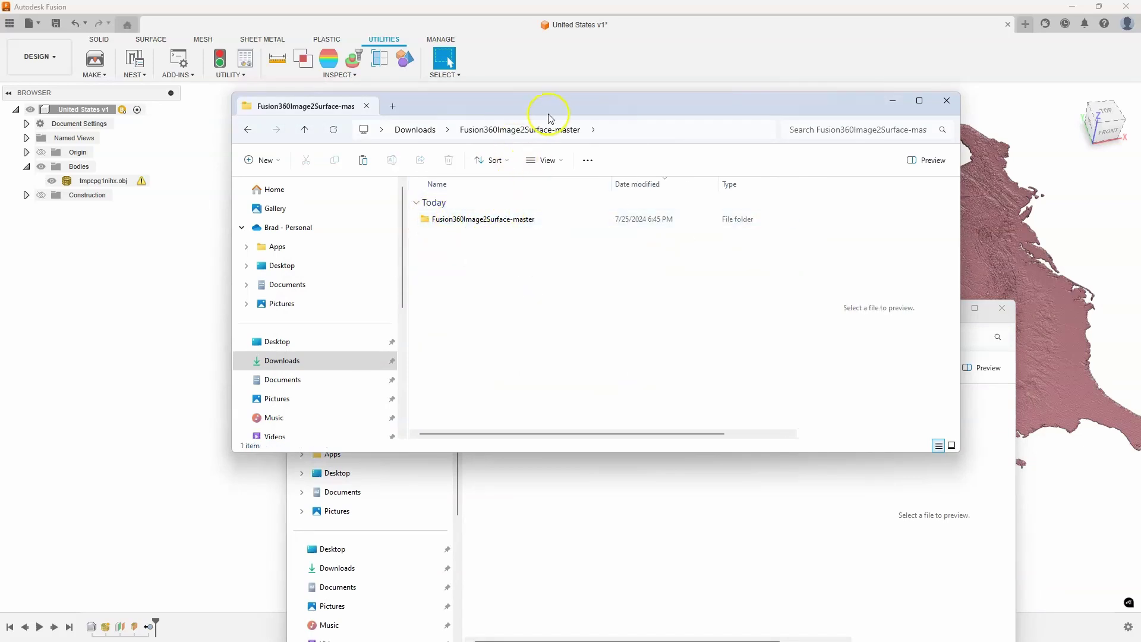
{"action": "left_click_drag", "start_coordinate": [553, 99], "coordinate": [527, 13]}
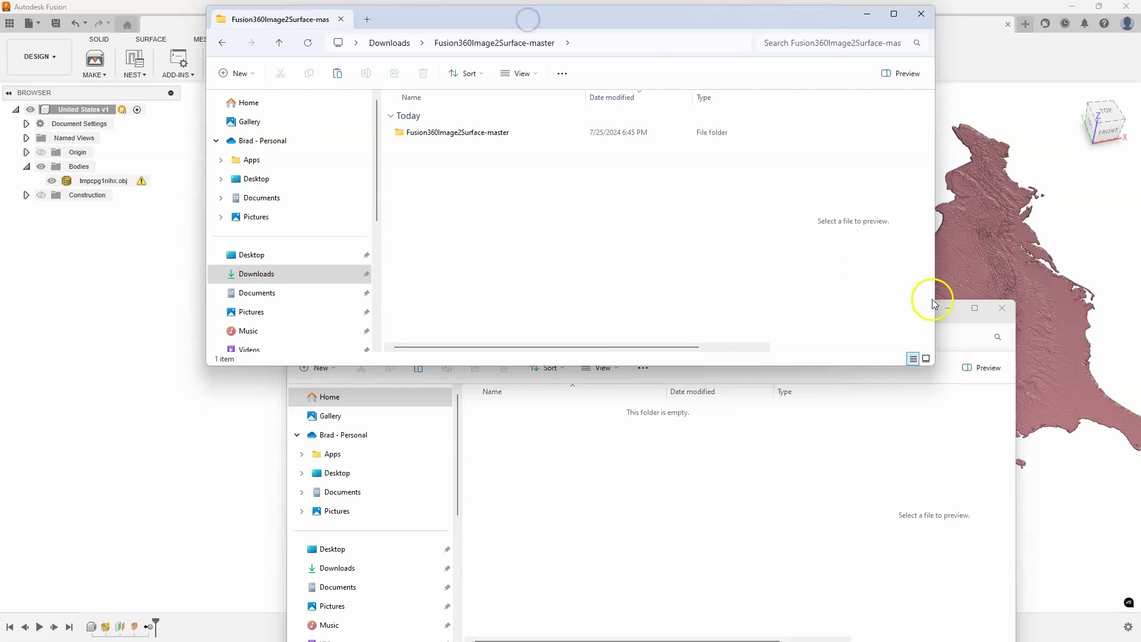
{"action": "left_click", "coordinate": [964, 321]}
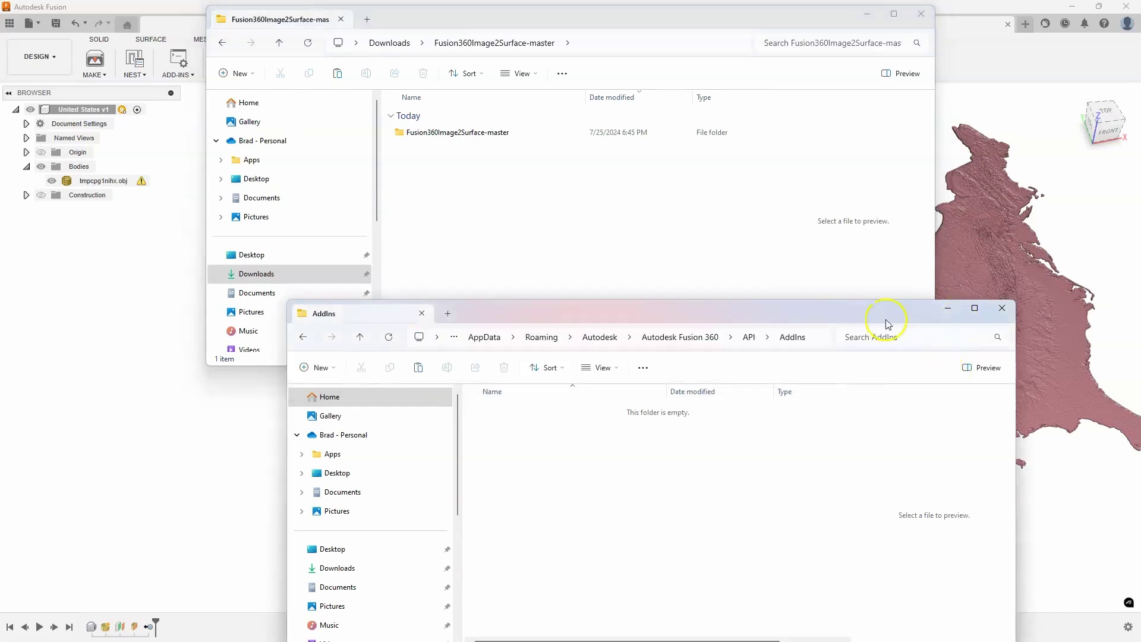
{"action": "left_click_drag", "start_coordinate": [854, 308], "coordinate": [775, 370]}
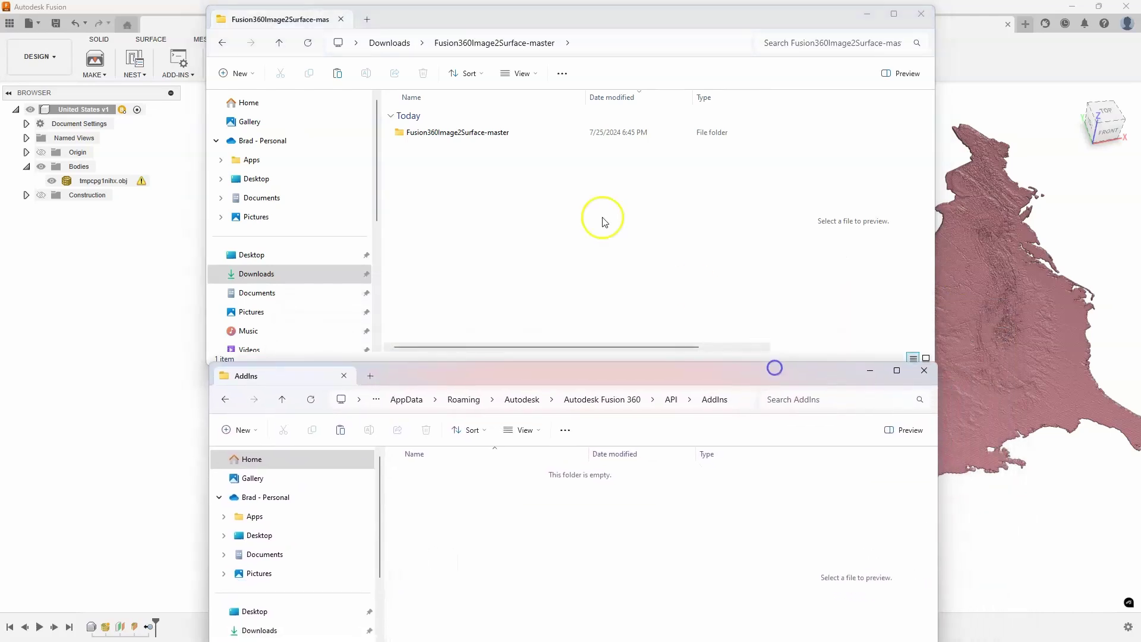
- Drag the inner Fusion360Image2Surface-master folder into AddIns and close both Explorer windows
{"action": "left_click_drag", "start_coordinate": [400, 132], "coordinate": [523, 521]}
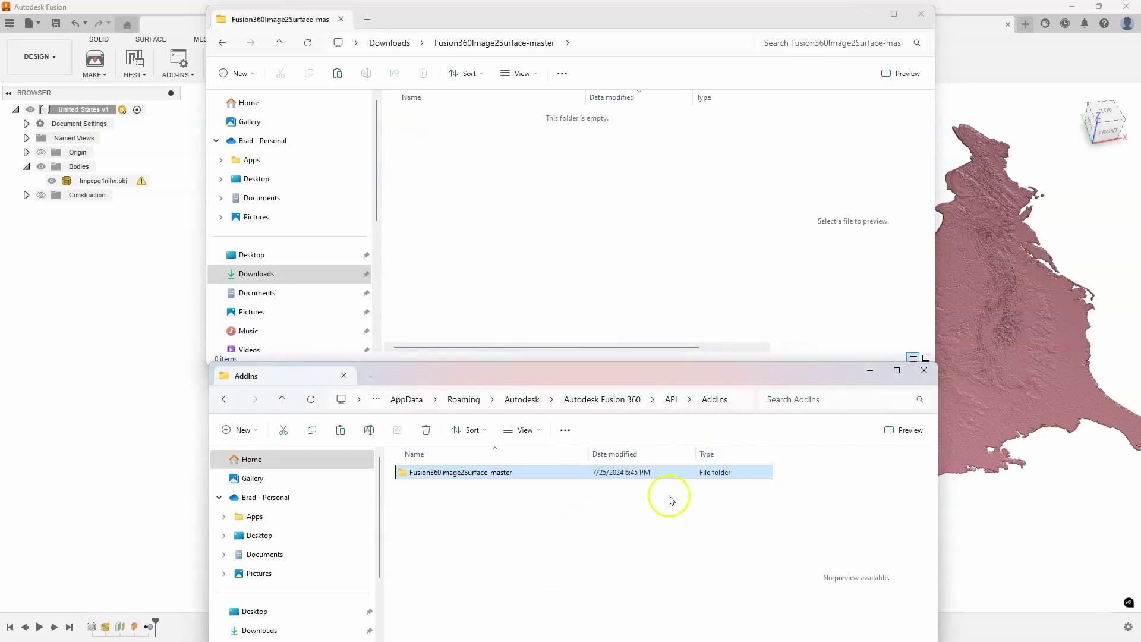
{"action": "left_click", "coordinate": [973, 416]}
{"action": "left_click", "coordinate": [924, 370]}
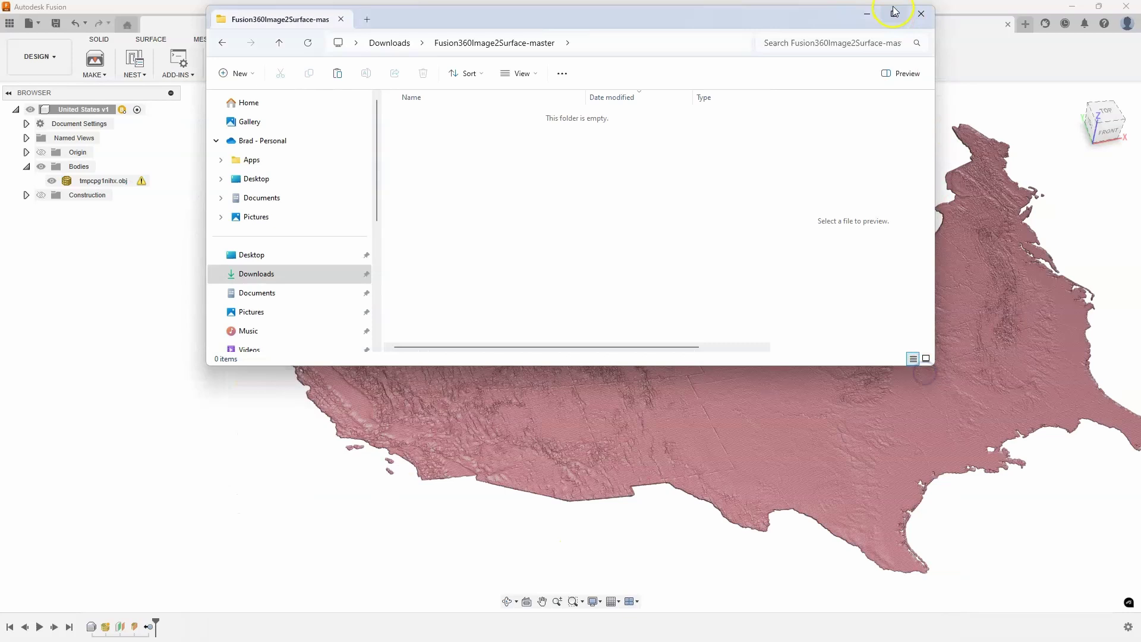
{"action": "left_click", "coordinate": [923, 14]}
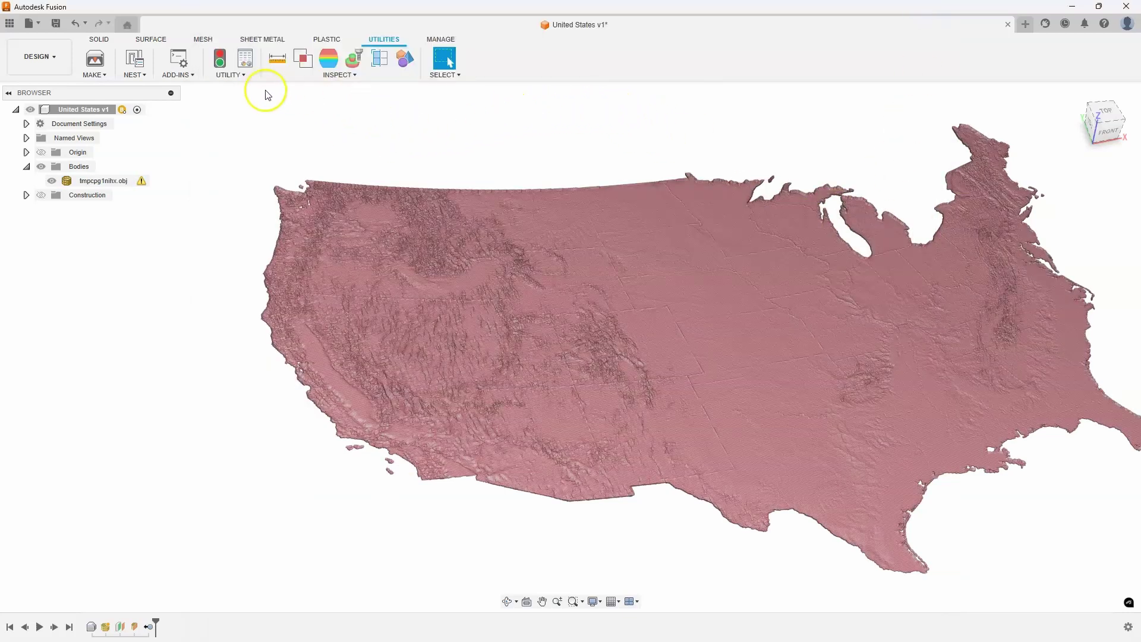
- Add the Fusion360Image2Surface-master folder under My Add-Ins in Scripts and Add-Ins
{"action": "left_click", "coordinate": [198, 78]}
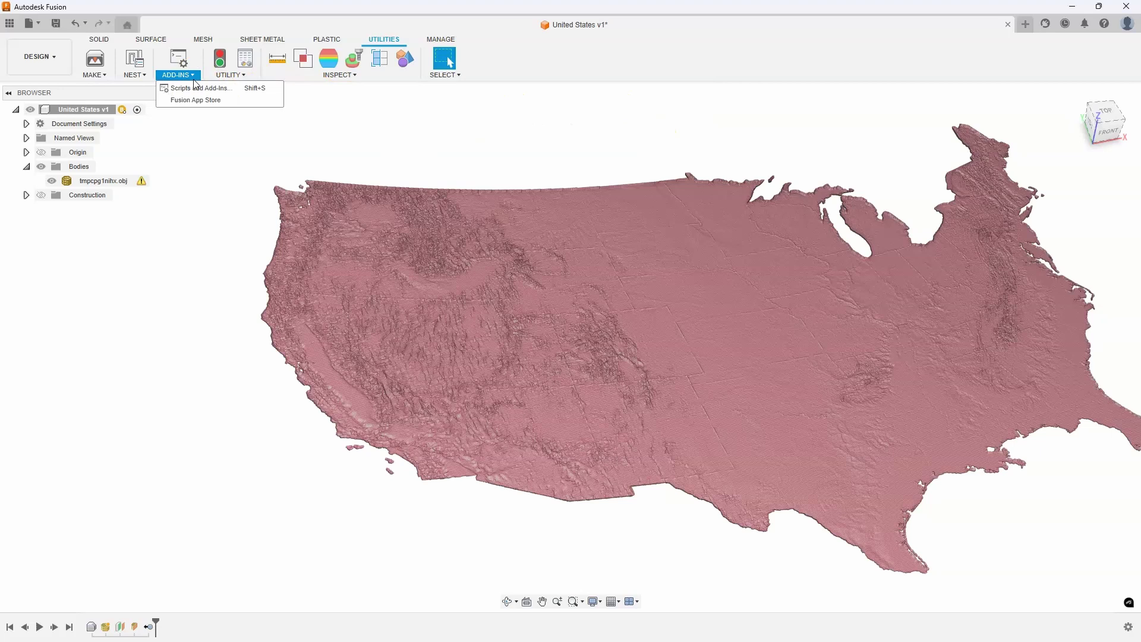
{"action": "left_click", "coordinate": [193, 89]}
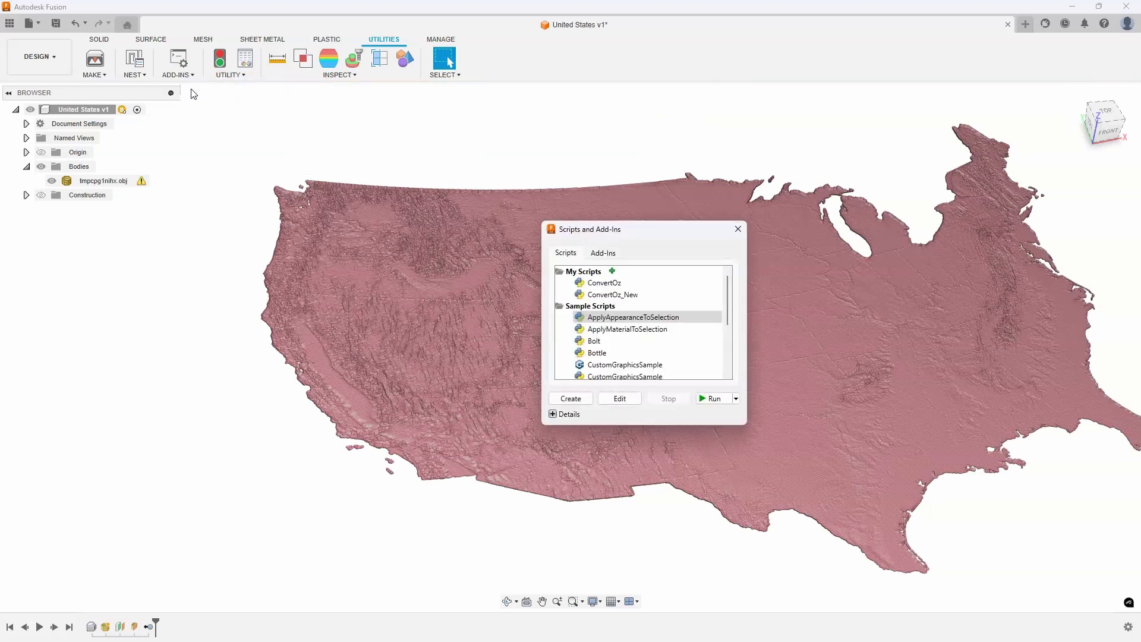
{"action": "left_click", "coordinate": [385, 166]}
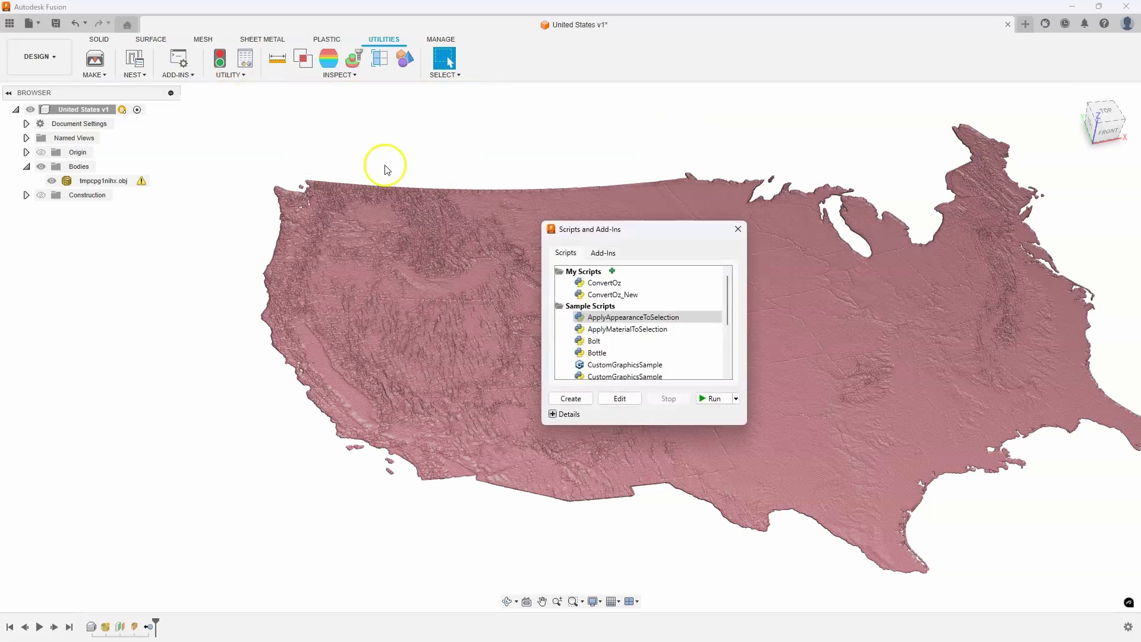
{"action": "left_click", "coordinate": [603, 253]}
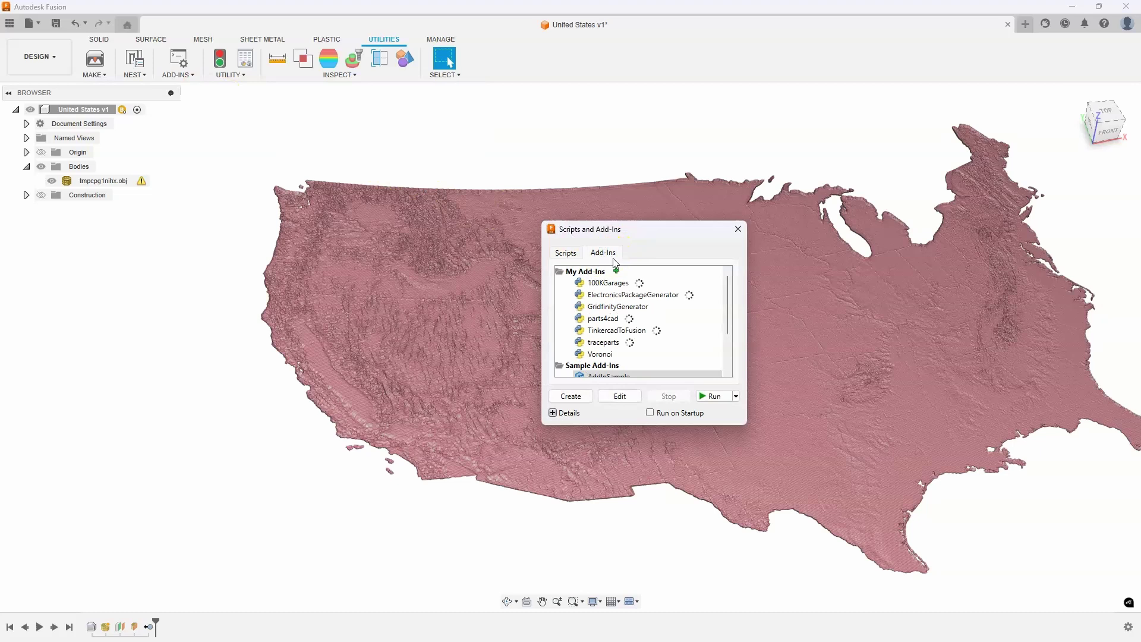
{"action": "left_click", "coordinate": [618, 272]}
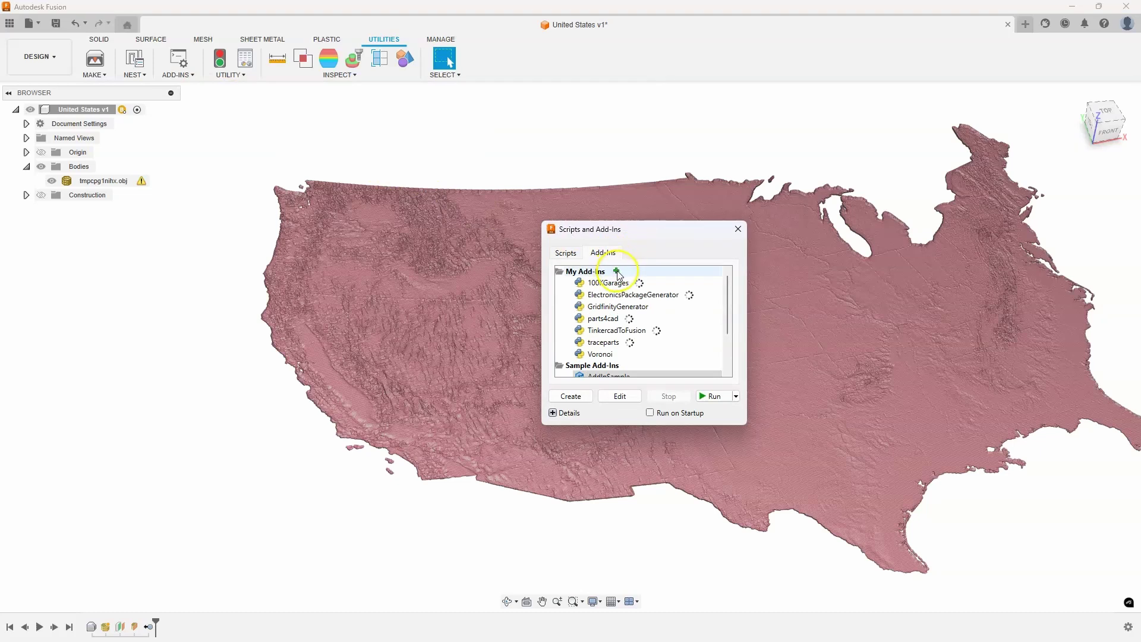
{"action": "left_click", "coordinate": [619, 274]}
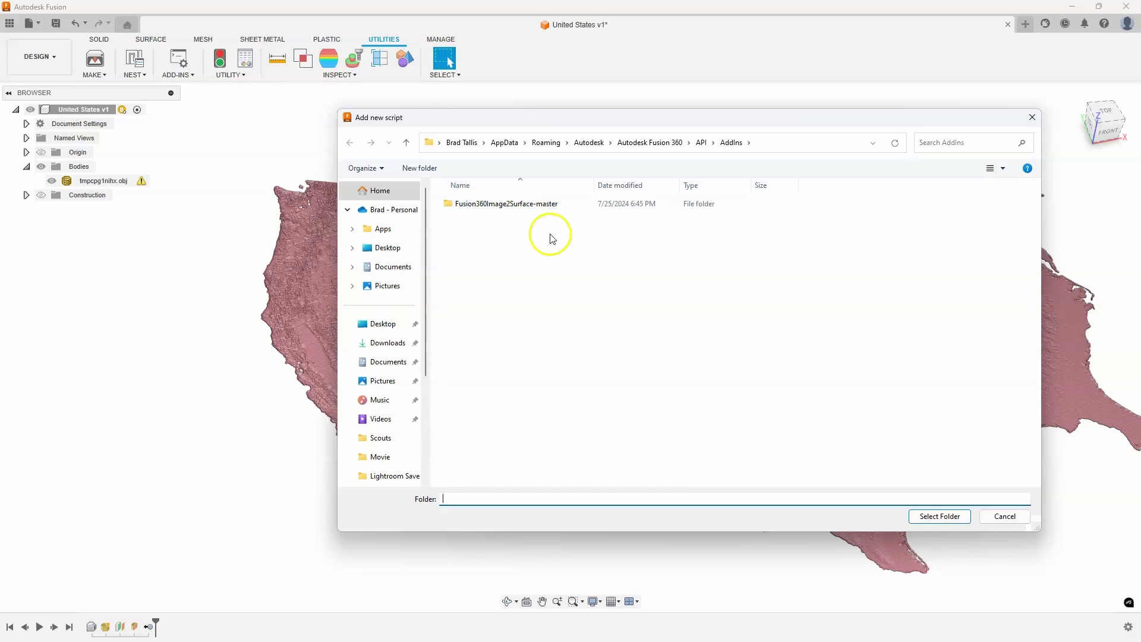
{"action": "left_click", "coordinate": [494, 205]}
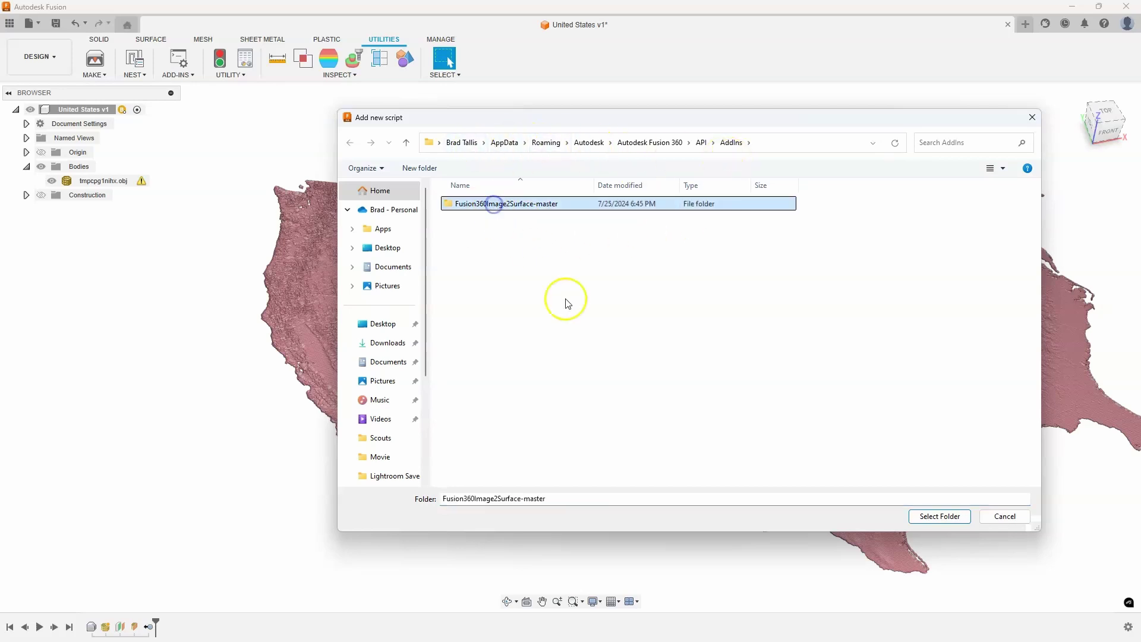
{"action": "left_click", "coordinate": [931, 517]}
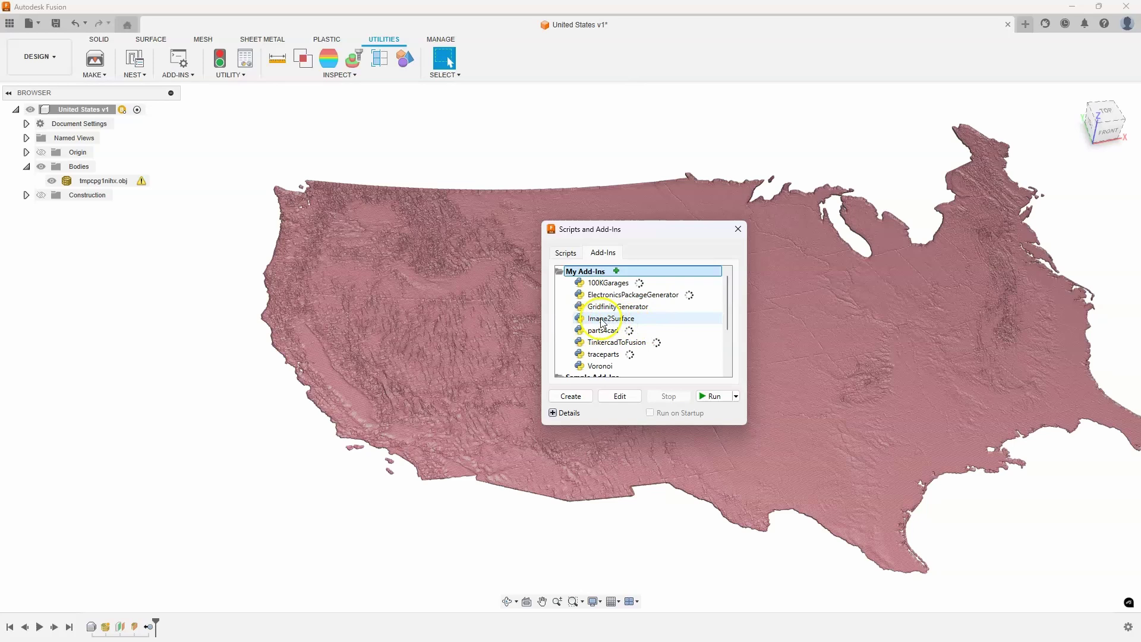
- Run the Image2Surface add-in and acknowledge its confirmation message
{"action": "left_click", "coordinate": [629, 321]}
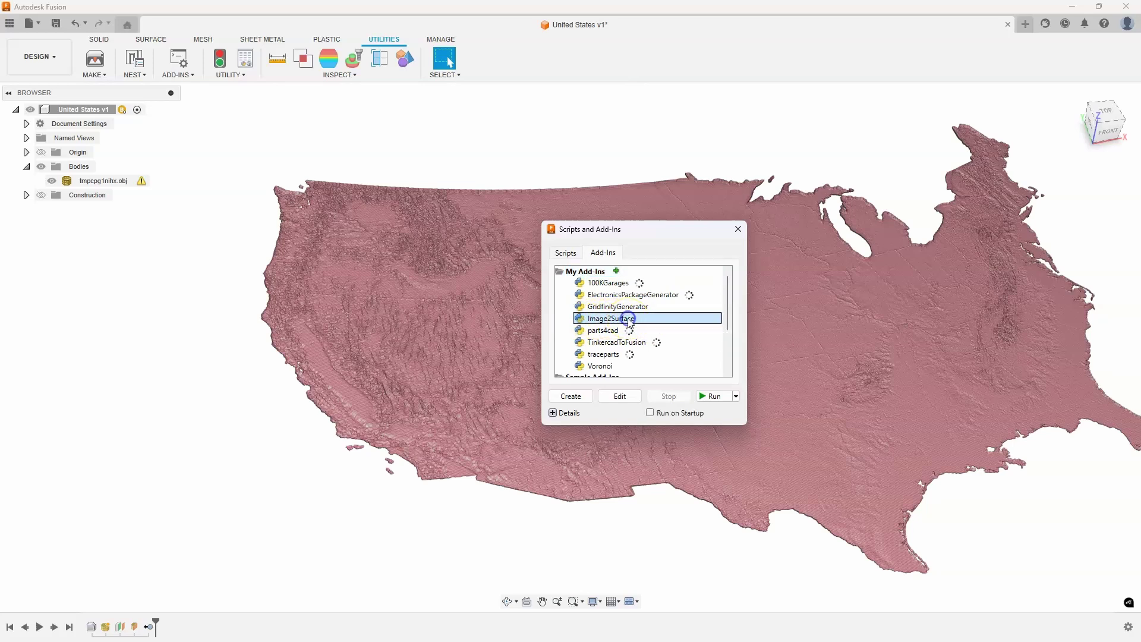
{"action": "left_click", "coordinate": [714, 397]}
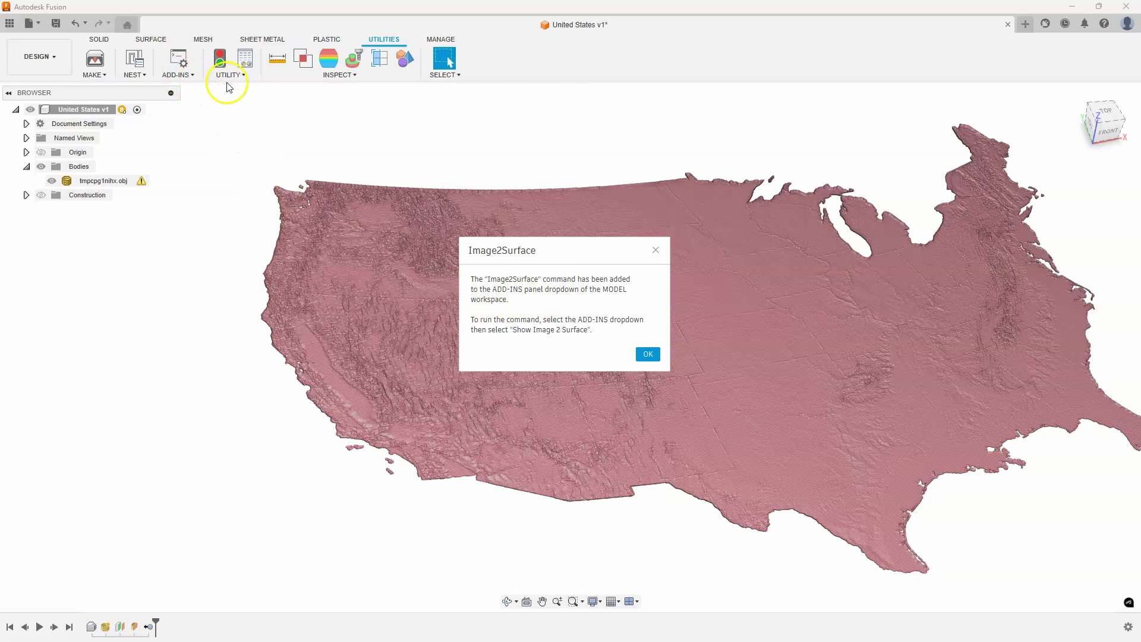
{"action": "left_click", "coordinate": [648, 354]}
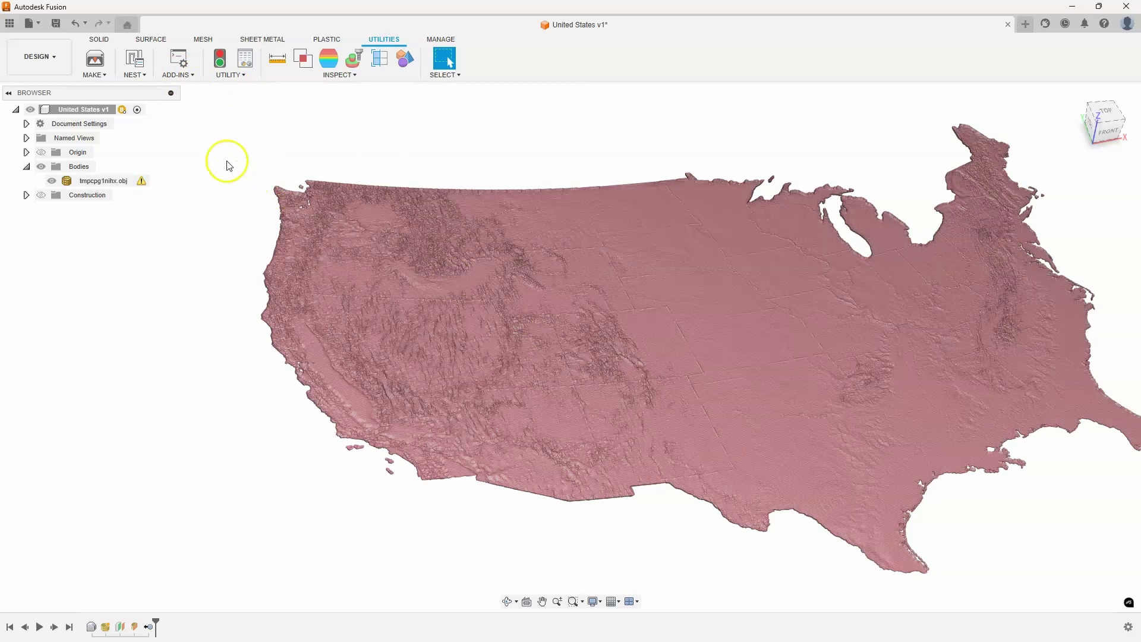
- Start a new empty Untitled design
{"action": "left_click", "coordinate": [187, 74]}
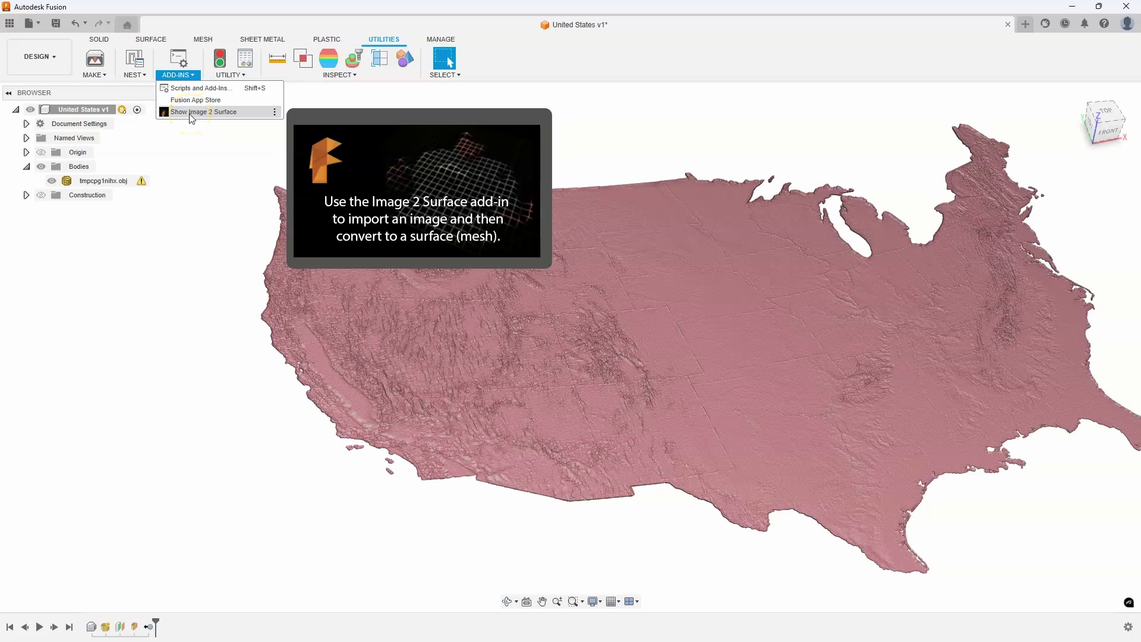
{"action": "left_click", "coordinate": [530, 131]}
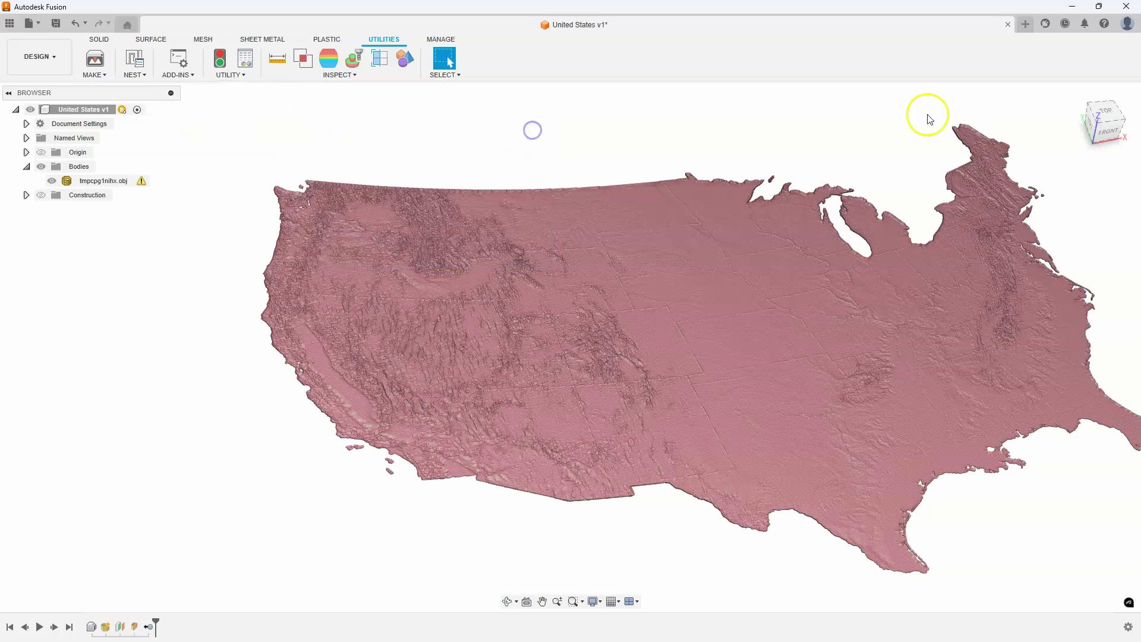
{"action": "left_click", "coordinate": [1026, 25]}
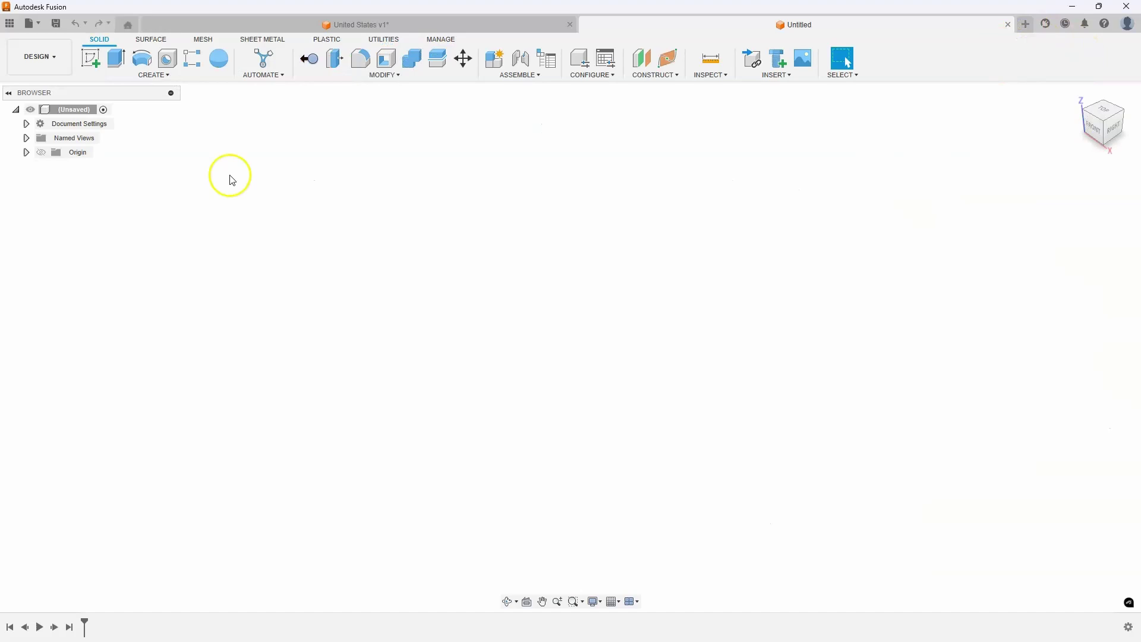
- Launch Show Image 2 Surface from Utilities Add-Ins and centre its palette
{"action": "left_click", "coordinate": [373, 40]}
{"action": "left_click", "coordinate": [178, 75]}
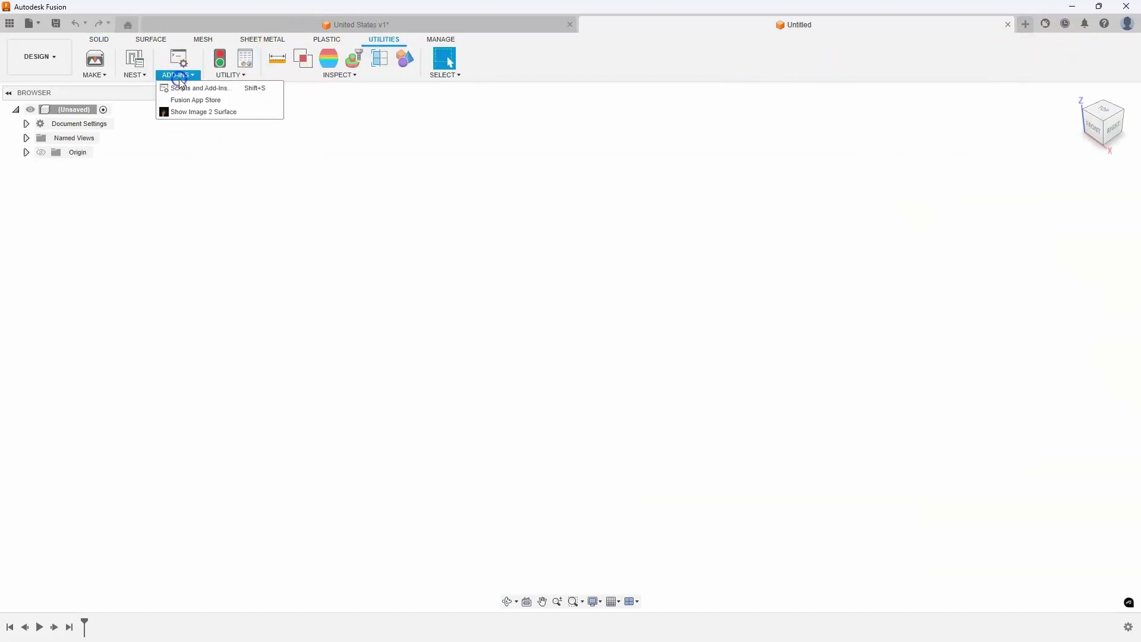
{"action": "left_click", "coordinate": [190, 113]}
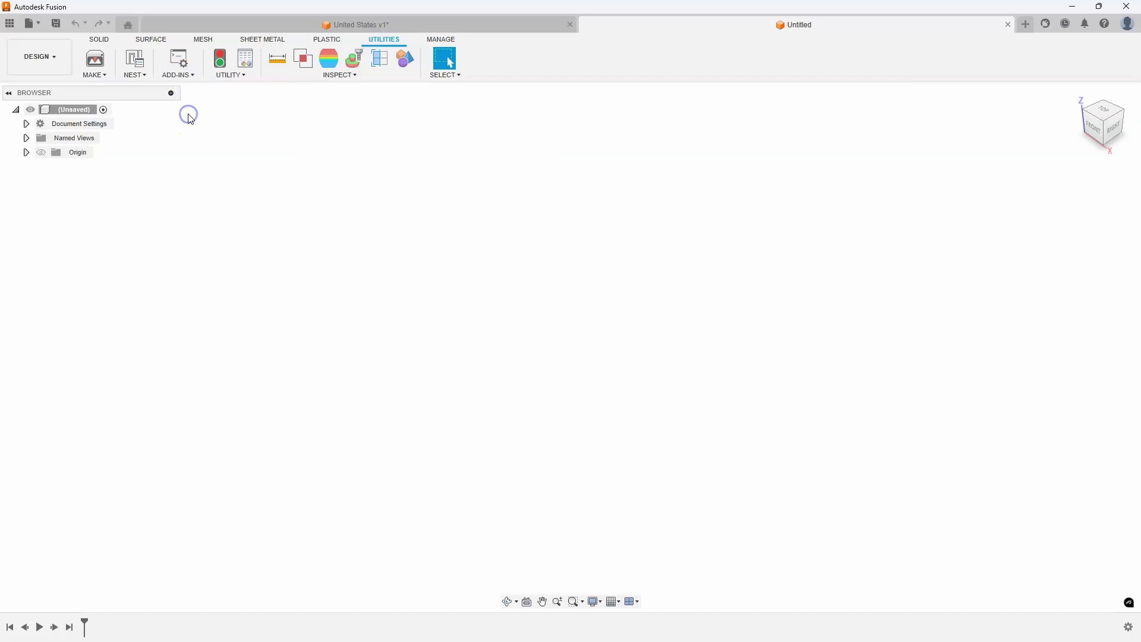
{"action": "left_click_drag", "start_coordinate": [976, 219], "coordinate": [403, 113]}
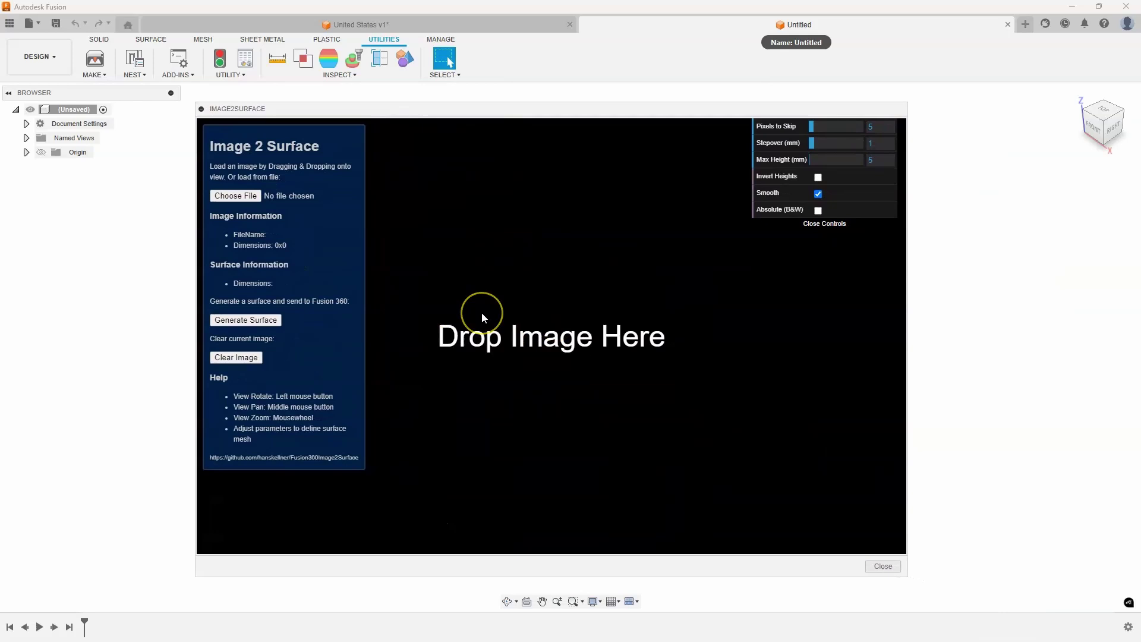
- Choose File in the Image2Surface palette and browse the Open dialog to Downloads
{"action": "left_click", "coordinate": [251, 196]}
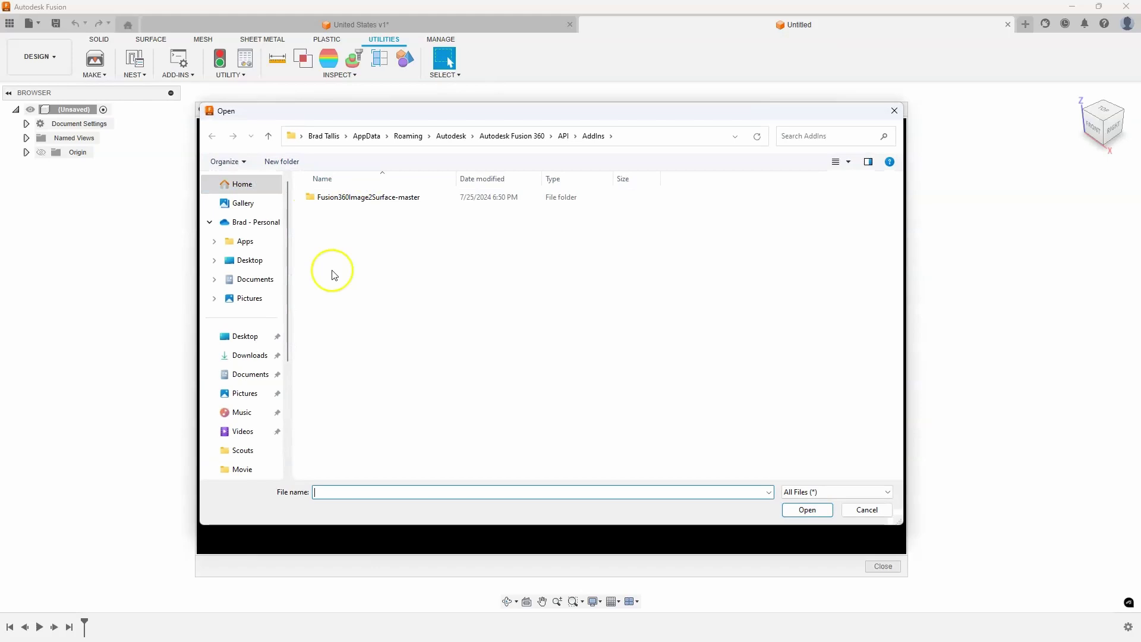
{"action": "left_click", "coordinate": [248, 371]}
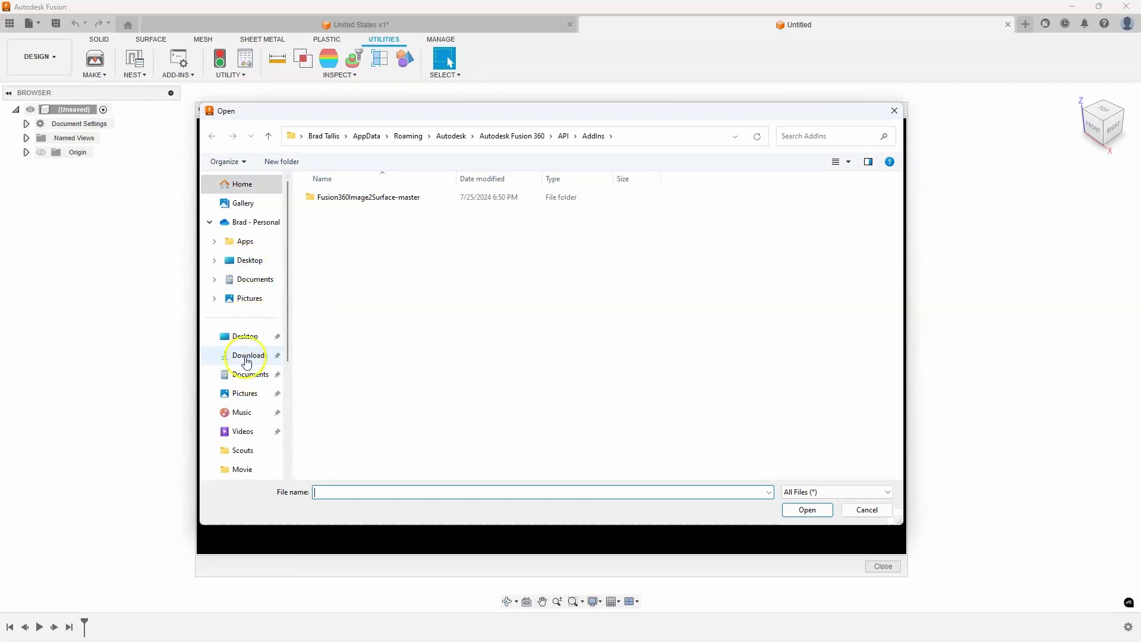
{"action": "left_click", "coordinate": [245, 355]}
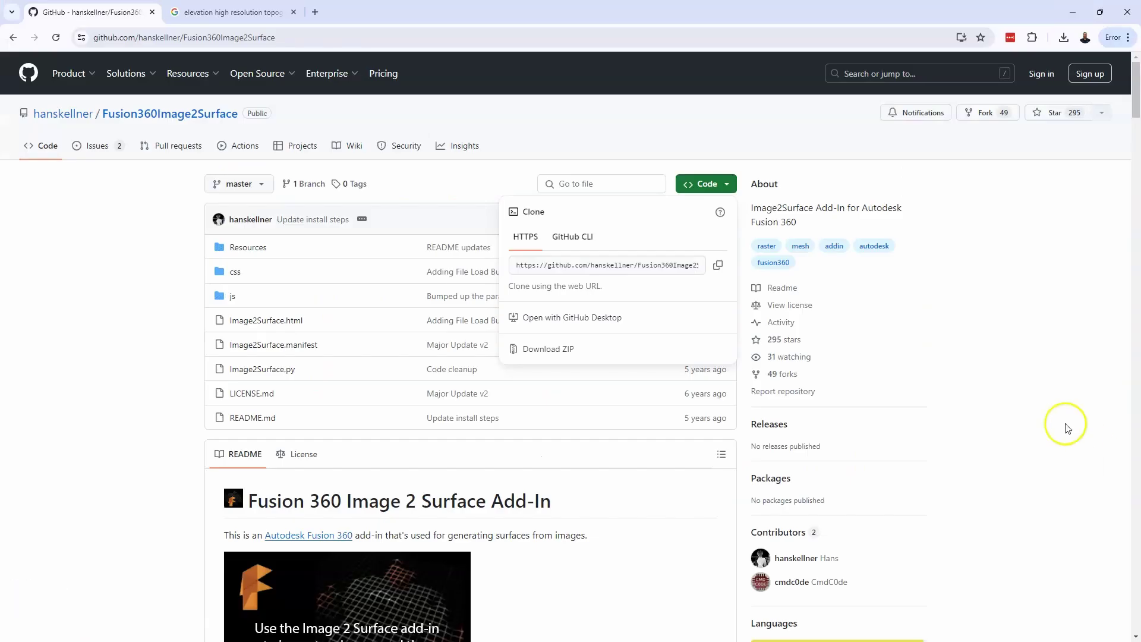
- Switch Chrome to the Google Images results for the elevation topographic map
{"action": "left_click", "coordinate": [204, 15]}
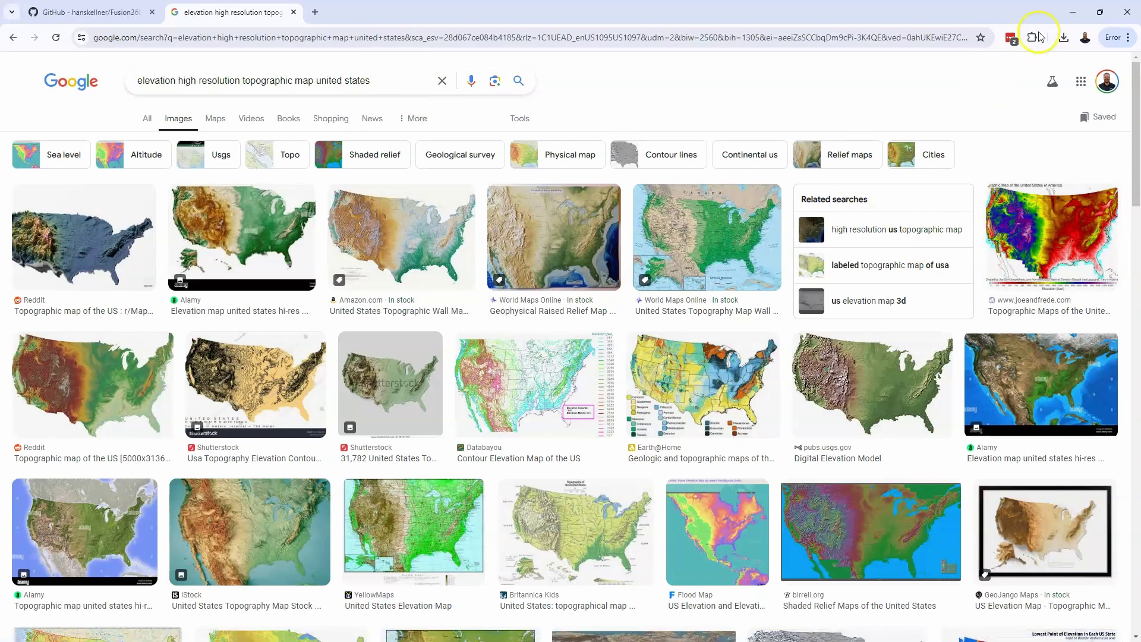
- Load colorado_sm.jpg from Downloads as the heightmap, giving a 315 x 271 mm surface
{"action": "left_click", "coordinate": [1070, 18]}
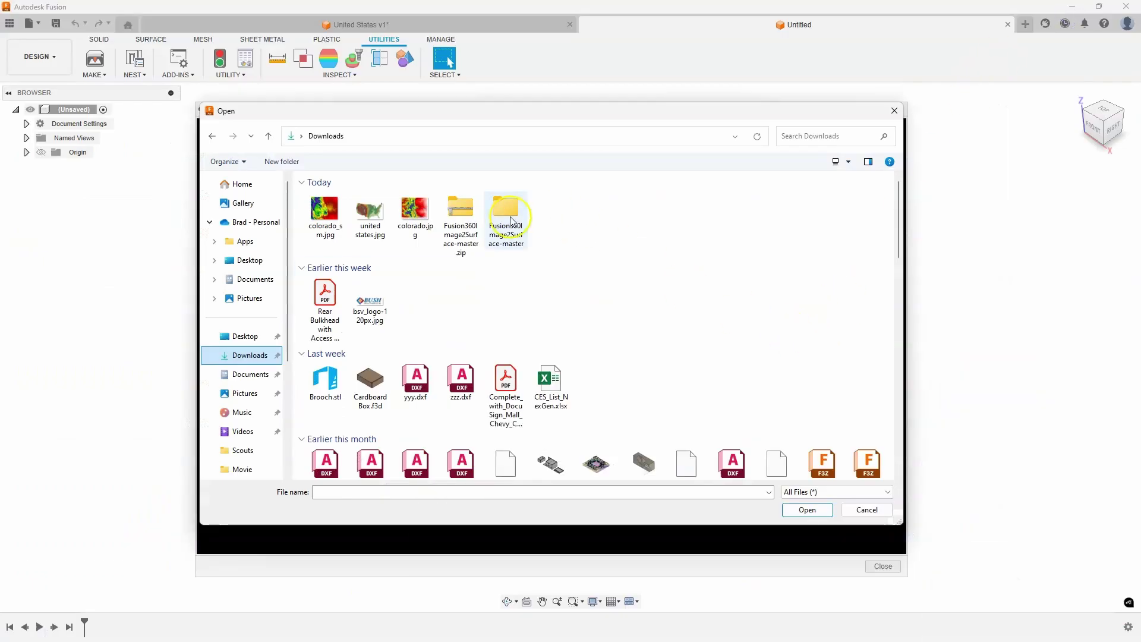
{"action": "left_click", "coordinate": [320, 219]}
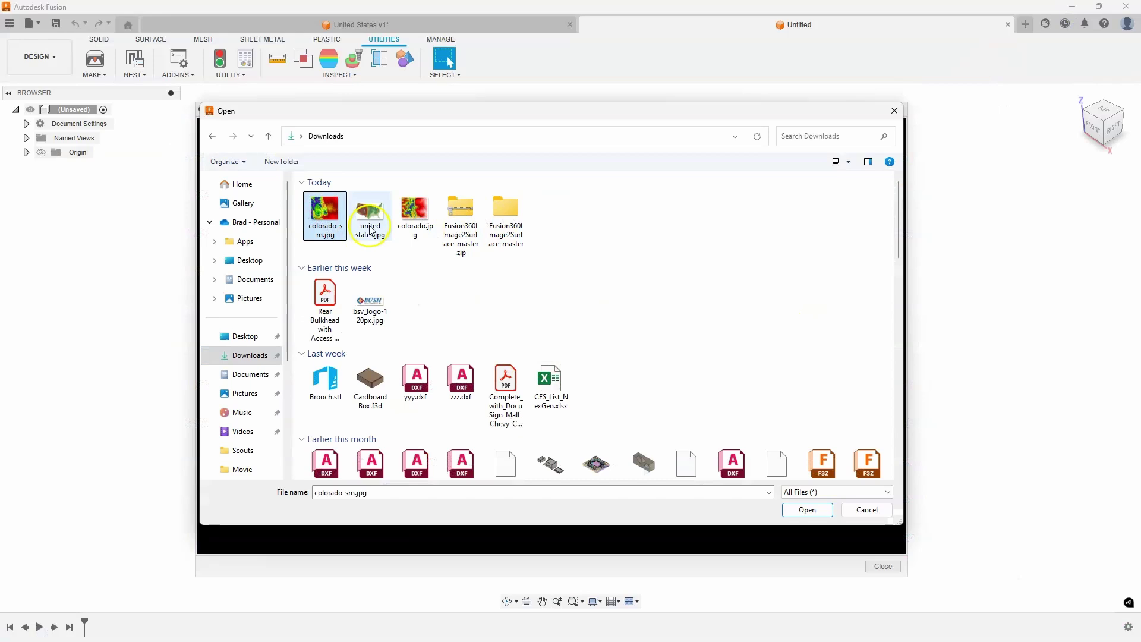
{"action": "left_click", "coordinate": [808, 510]}
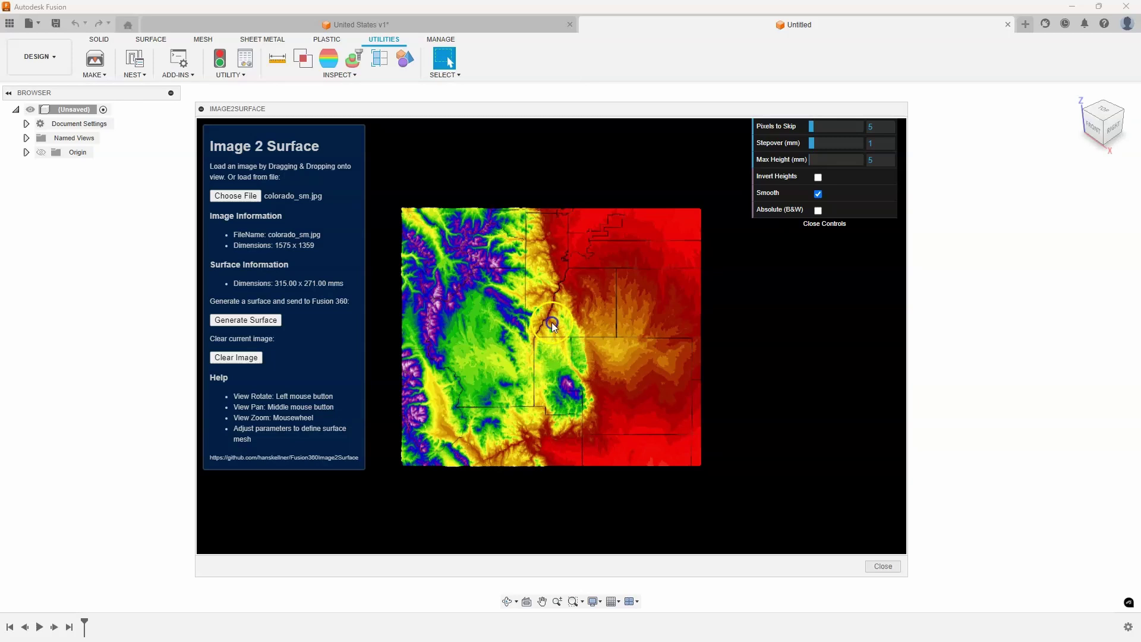
- Tilt, zoom and orbit the Colorado heightmap preview to view it as a 3D mesh from several angles
{"action": "mouse_move", "coordinate": [552, 322]}
{"action": "left_mouse_down"}
{"action": "mouse_move", "coordinate": [565, 294]}
{"action": "mouse_move", "coordinate": [557, 226]}
{"action": "mouse_move", "coordinate": [533, 319]}
{"action": "mouse_move", "coordinate": [539, 305]}
{"action": "left_mouse_up"}
{"action": "scroll", "coordinate": [485, 376], "scroll_direction": "up", "scroll_amount": 4}
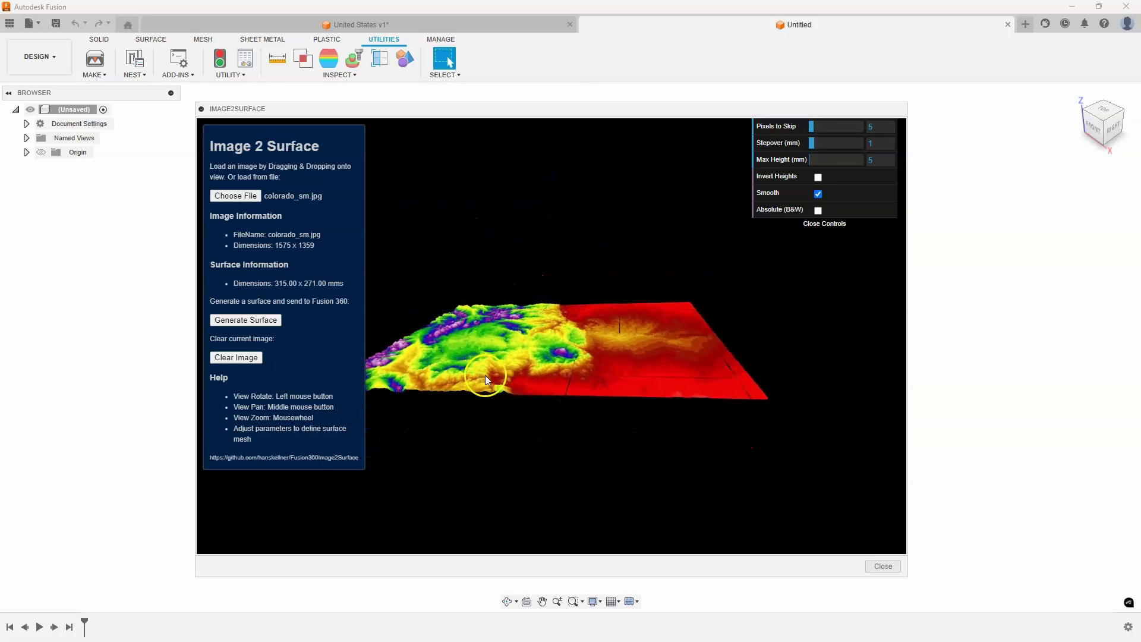
{"action": "scroll", "coordinate": [485, 376], "scroll_direction": "up", "scroll_amount": 5}
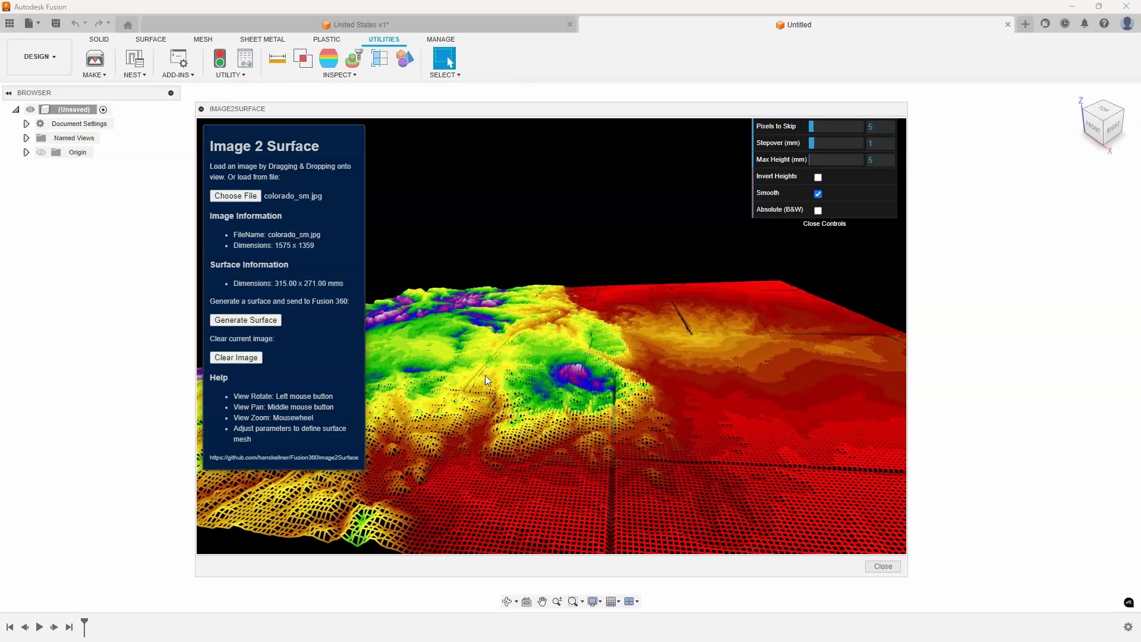
{"action": "left_click_drag", "start_coordinate": [548, 374], "coordinate": [700, 305]}
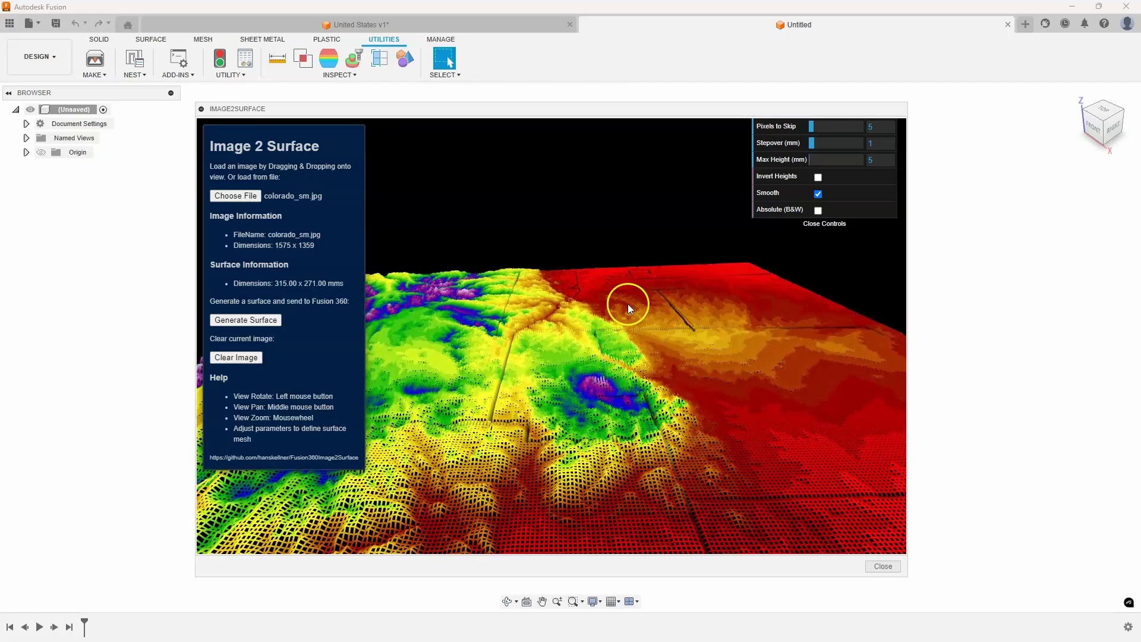
{"action": "left_click_drag", "start_coordinate": [615, 368], "coordinate": [606, 403]}
{"action": "left_click", "coordinate": [578, 405]}
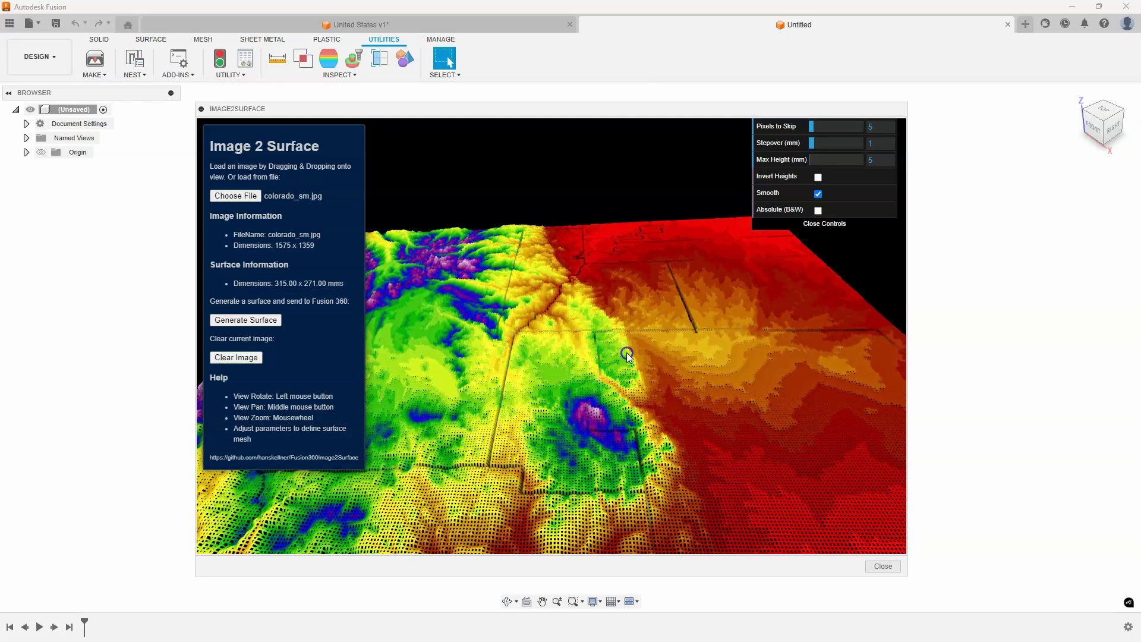
{"action": "left_click_drag", "start_coordinate": [626, 352], "coordinate": [612, 326]}
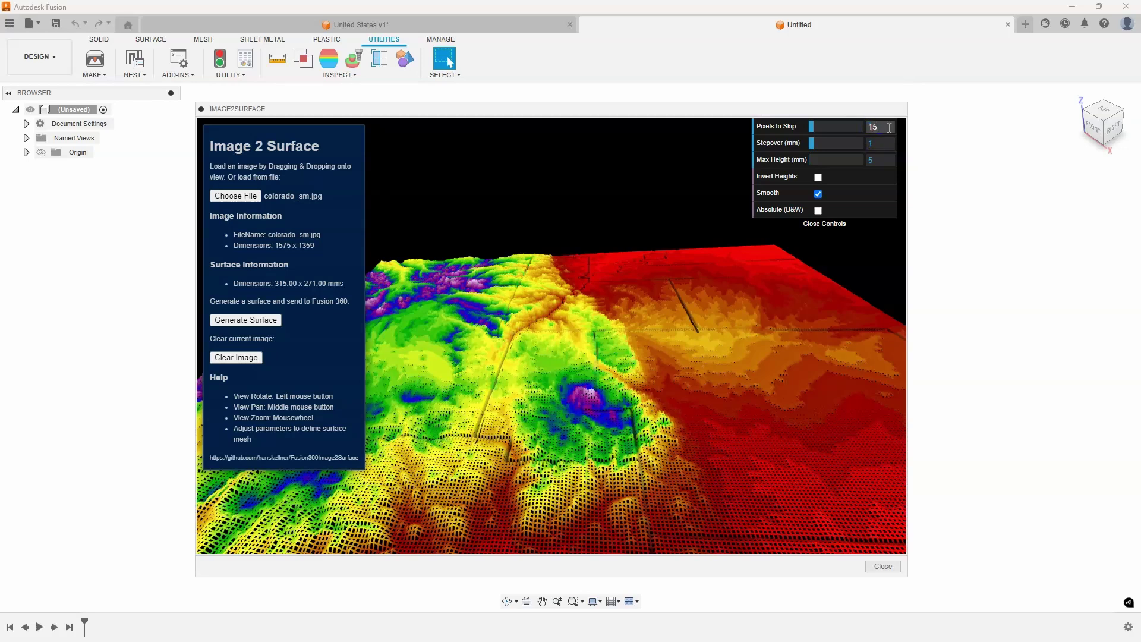
- Apply Pixels to Skip 15 and view the regenerated terrain from a higher angle
{"action": "left_click", "coordinate": [878, 144]}
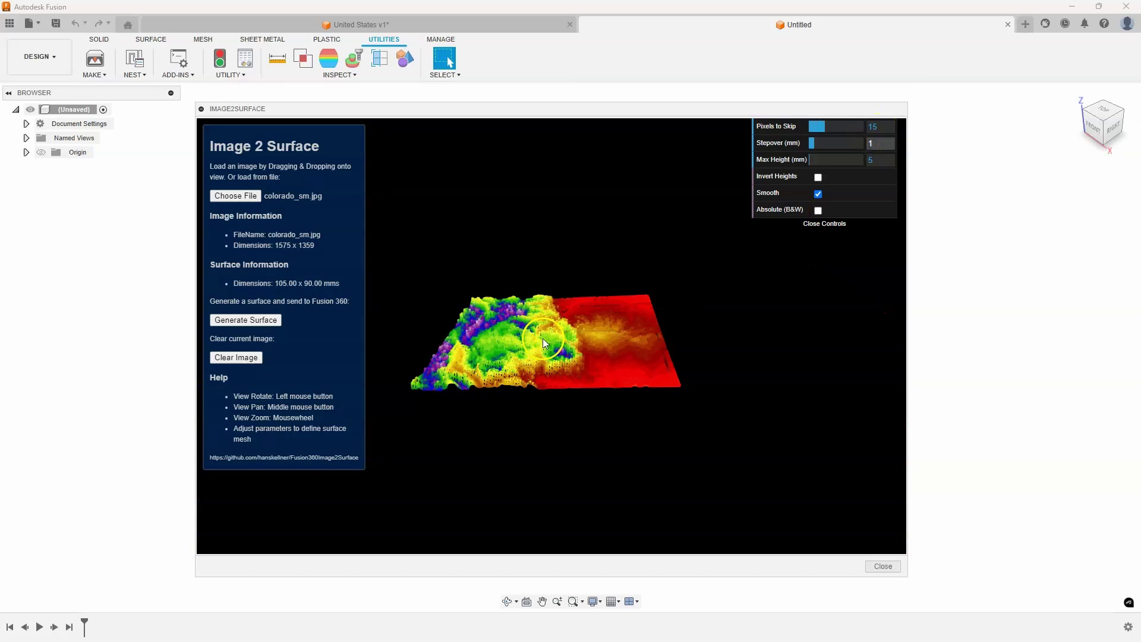
{"action": "scroll", "coordinate": [509, 391], "scroll_direction": "up", "scroll_amount": 5}
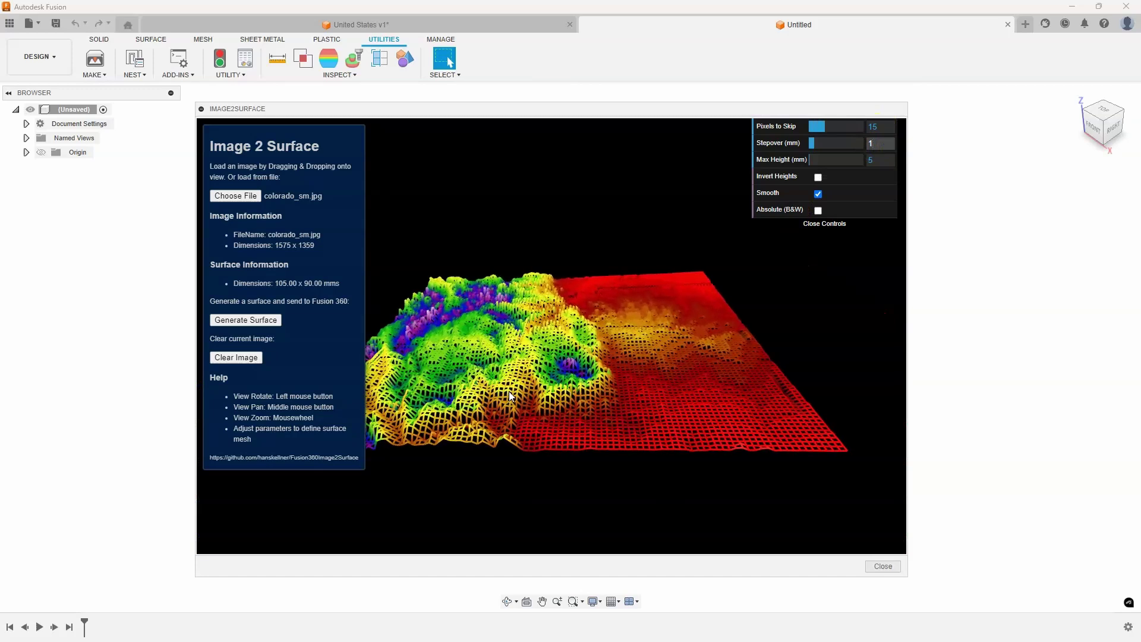
{"action": "left_click", "coordinate": [545, 395]}
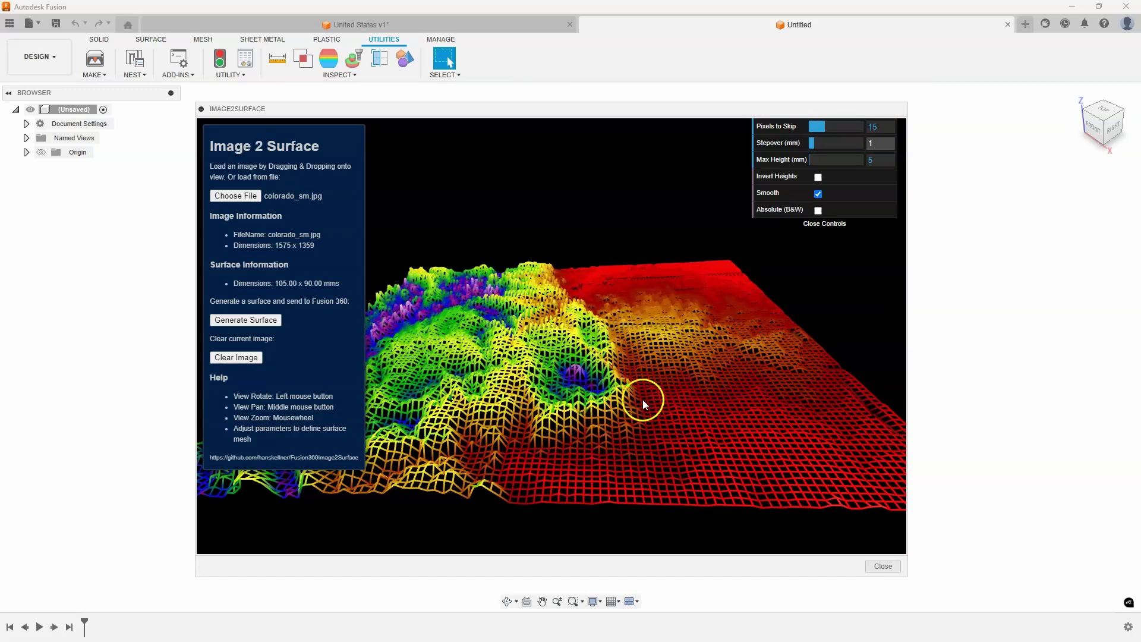
{"action": "left_click_drag", "start_coordinate": [581, 312], "coordinate": [649, 334]}
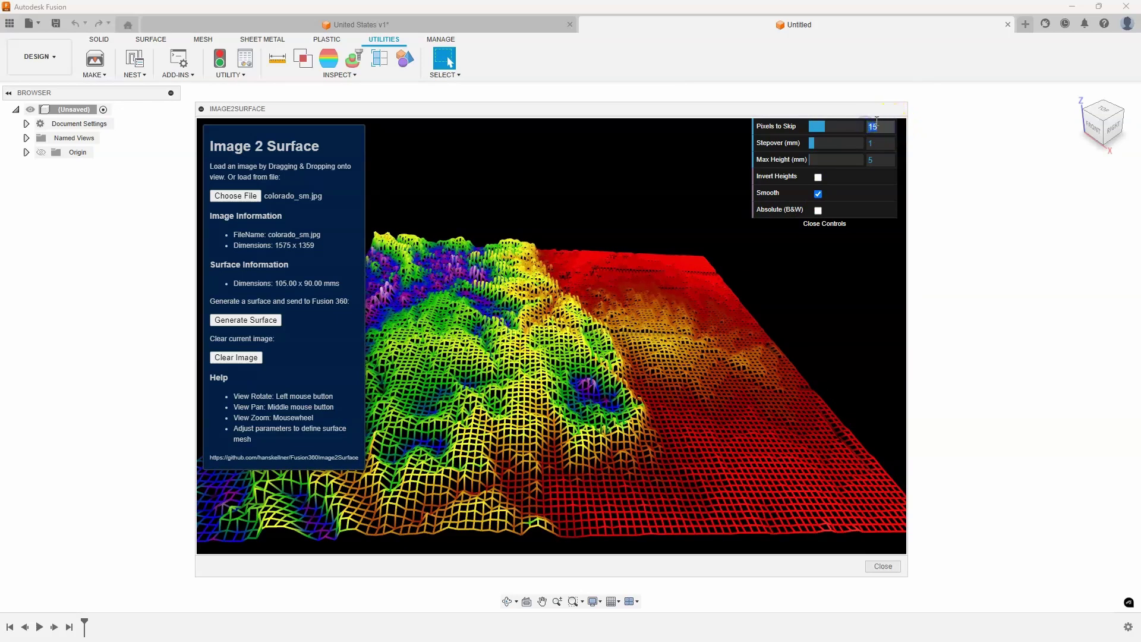
- Change Pixels to Skip to 3 for a finer 525 x 453 mm mesh and orbit it
{"action": "type", "text": "3"}
{"action": "left_click", "coordinate": [887, 146]}
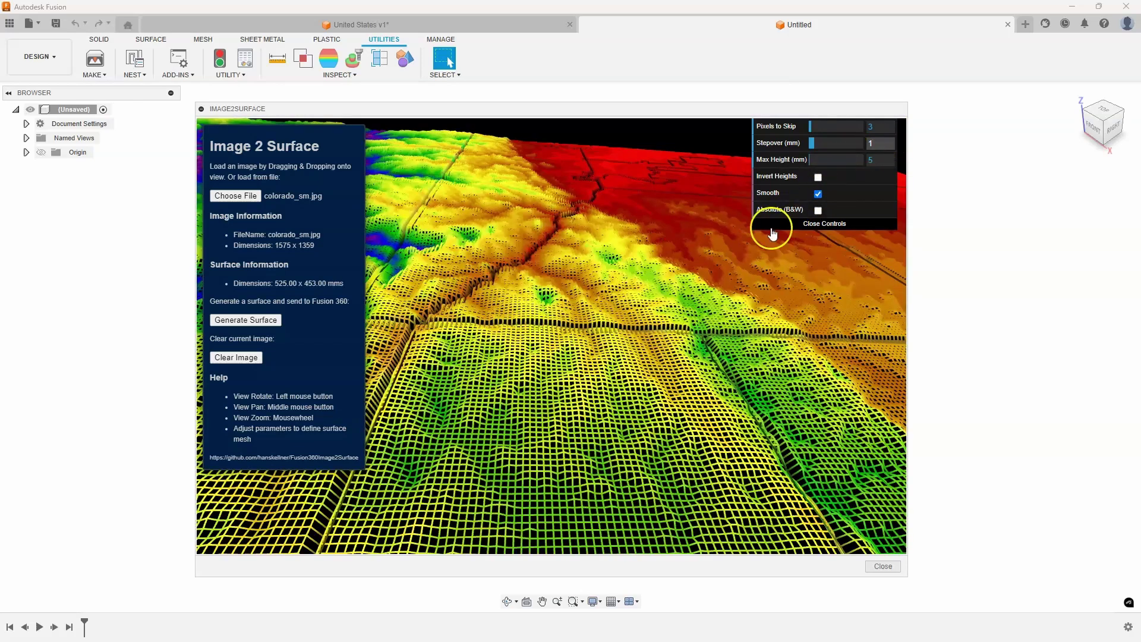
{"action": "mouse_move", "coordinate": [601, 381]}
{"action": "left_mouse_down"}
{"action": "mouse_move", "coordinate": [590, 330]}
{"action": "mouse_move", "coordinate": [509, 290]}
{"action": "mouse_move", "coordinate": [519, 299]}
{"action": "mouse_move", "coordinate": [502, 316]}
{"action": "mouse_move", "coordinate": [641, 325]}
{"action": "mouse_move", "coordinate": [810, 397]}
{"action": "mouse_move", "coordinate": [786, 415]}
{"action": "mouse_move", "coordinate": [803, 381]}
{"action": "mouse_move", "coordinate": [612, 383]}
{"action": "mouse_move", "coordinate": [605, 273]}
{"action": "mouse_move", "coordinate": [611, 387]}
{"action": "mouse_move", "coordinate": [601, 390]}
{"action": "left_mouse_up"}
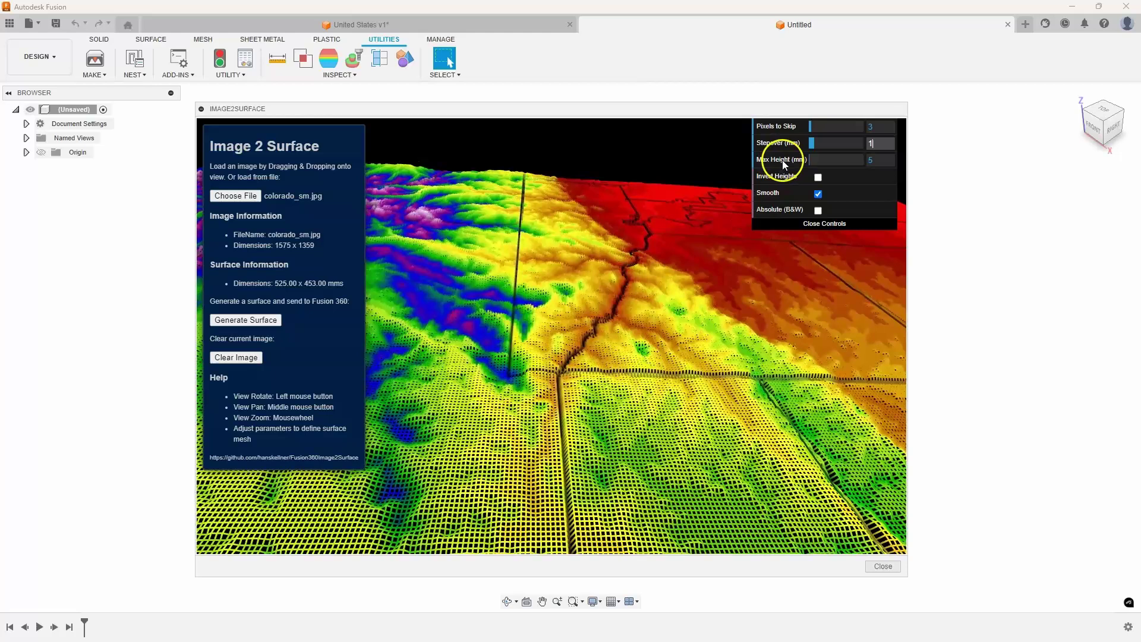
- Set Max Height to 15 mm and view the taller terrain from a flatter angle
{"action": "left_click", "coordinate": [882, 160]}
{"action": "left_click", "coordinate": [901, 175]}
{"action": "double_click", "coordinate": [876, 157]}
{"action": "type", "text": "15"}
{"action": "left_click", "coordinate": [879, 143]}
{"action": "left_click_drag", "start_coordinate": [721, 352], "coordinate": [753, 266]}
- Change Max Height to 9 mm and orbit to check the reduced relief
{"action": "left_click", "coordinate": [890, 153]}
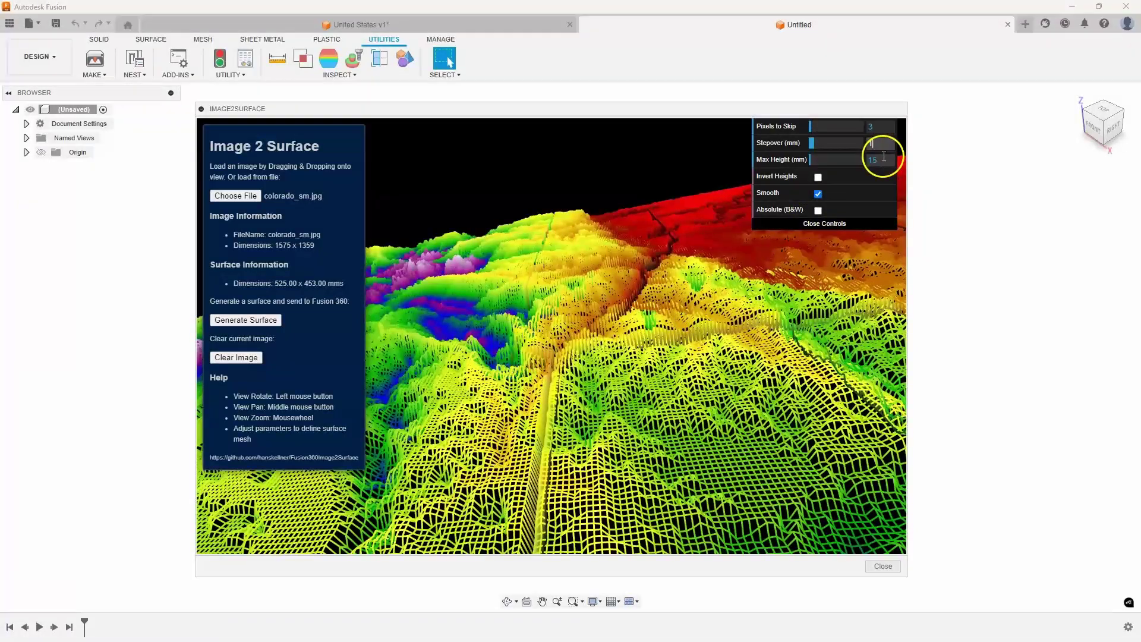
{"action": "double_click", "coordinate": [872, 159]}
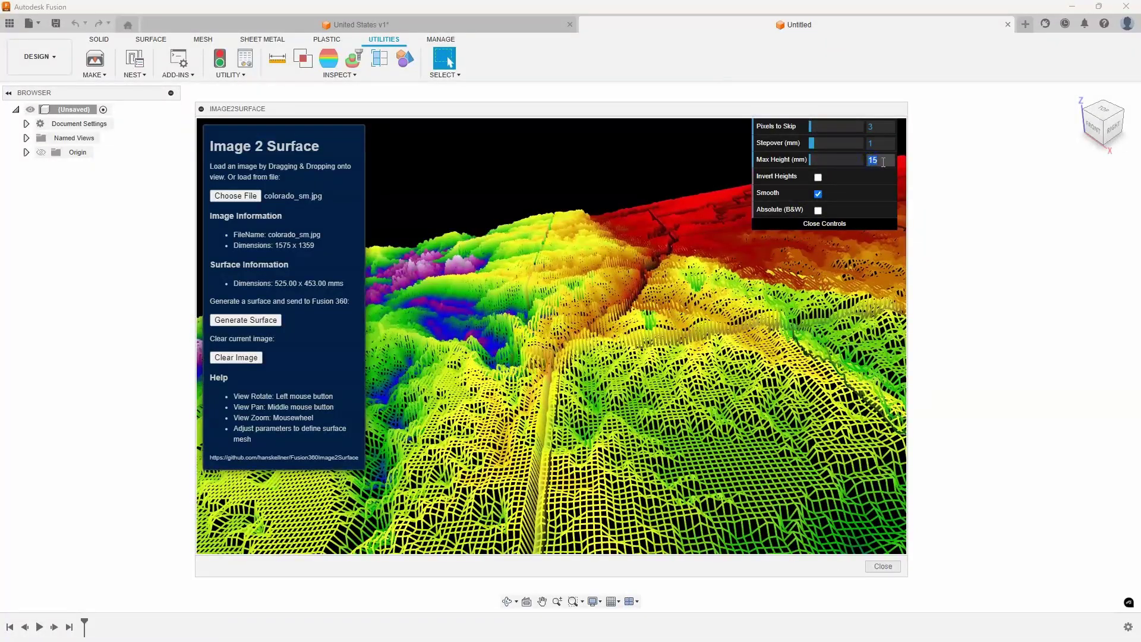
{"action": "left_click", "coordinate": [882, 146]}
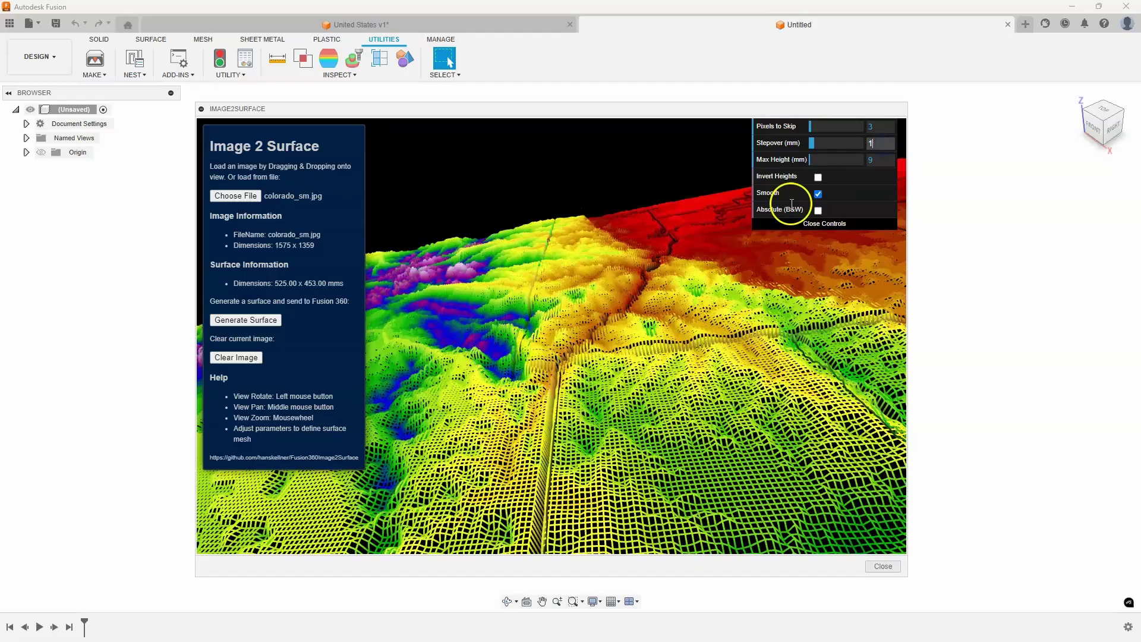
{"action": "left_click_drag", "start_coordinate": [672, 305], "coordinate": [775, 263]}
- Turn Smooth on, and switch Invert Heights on then back off, leaving heights normal
{"action": "left_click", "coordinate": [818, 194]}
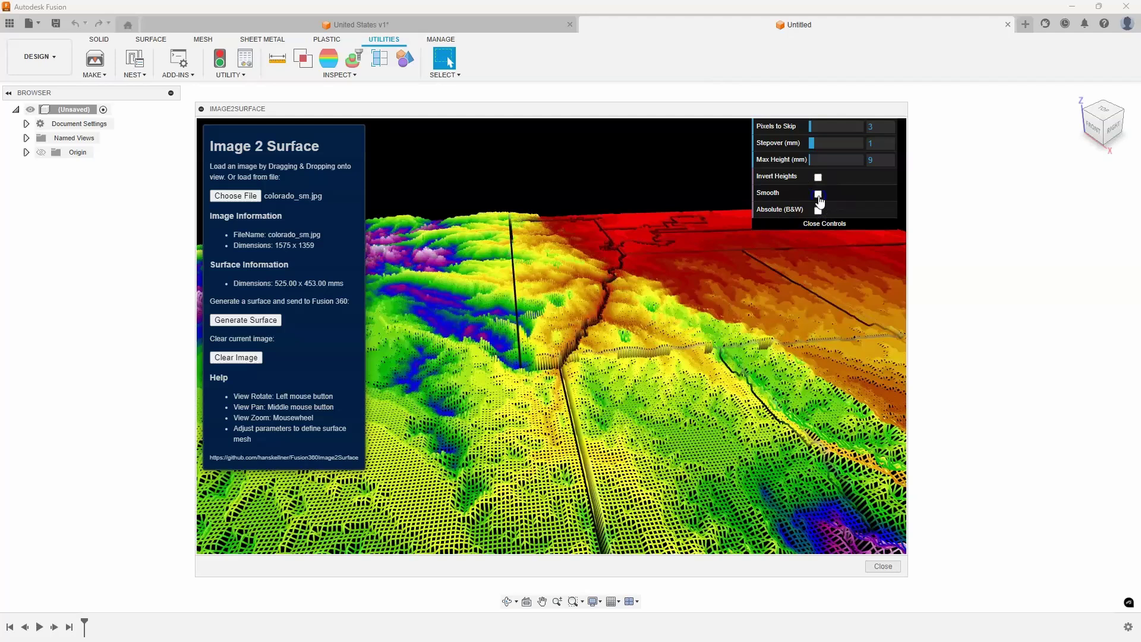
{"action": "left_click", "coordinate": [819, 194]}
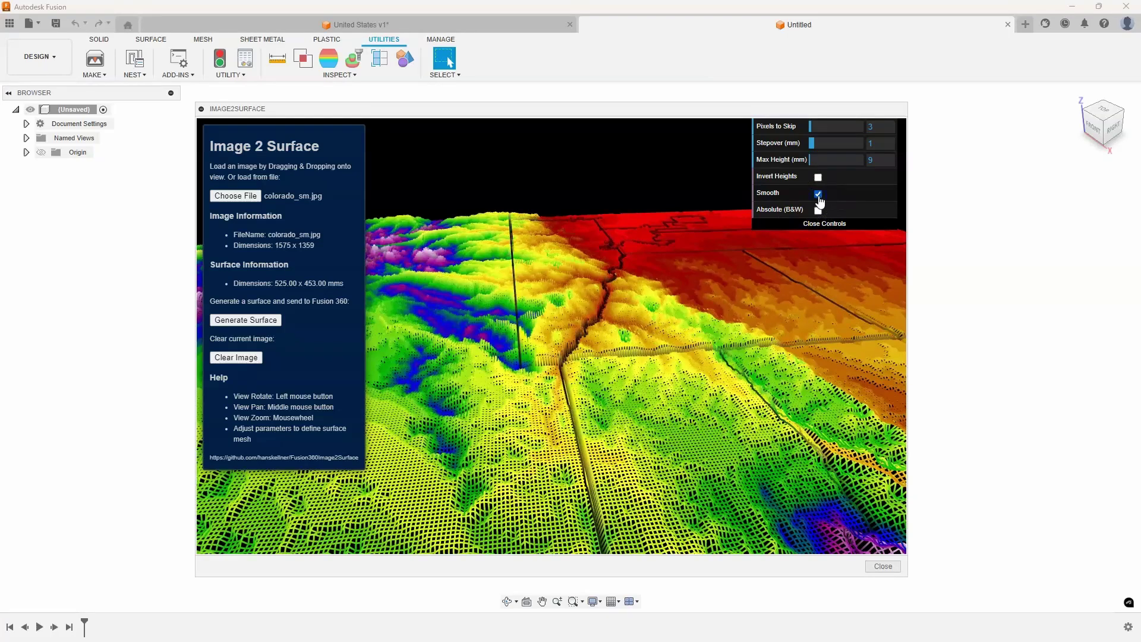
{"action": "left_click", "coordinate": [819, 178]}
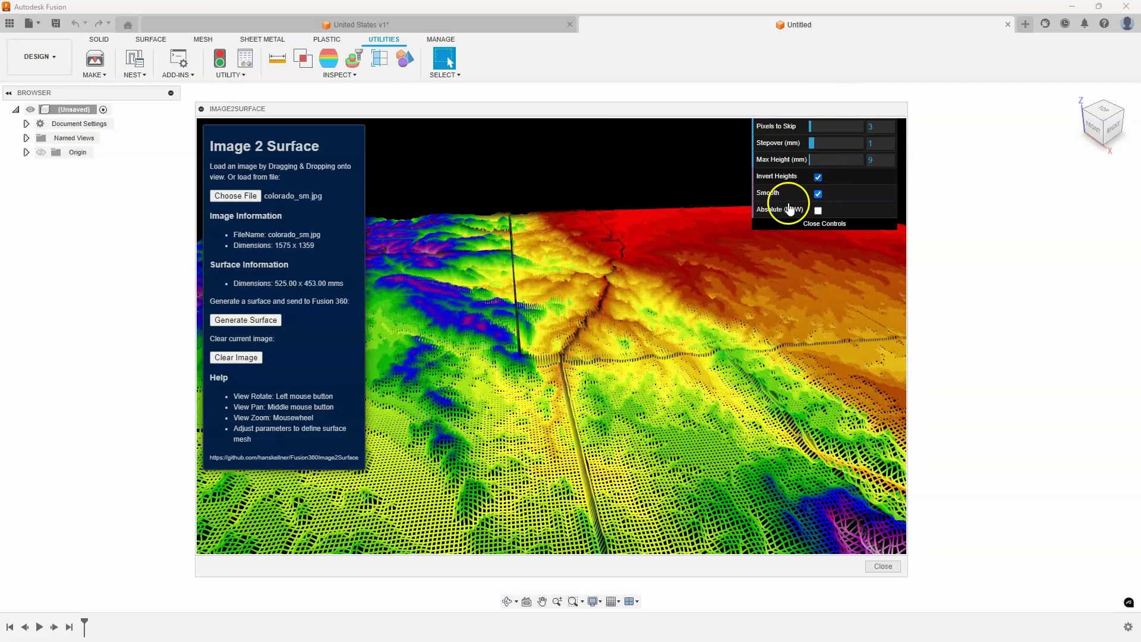
{"action": "left_click", "coordinate": [819, 178]}
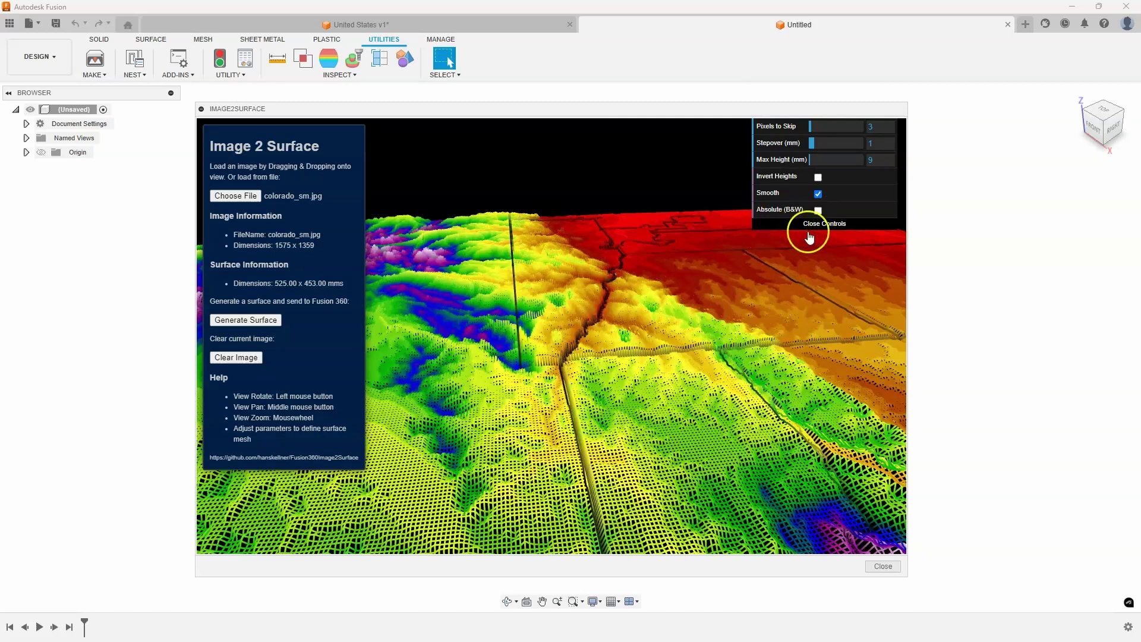
{"action": "left_click_drag", "start_coordinate": [452, 338], "coordinate": [487, 340]}
- Generate the smoothed terrain as a body, then orbit, zoom and fit the view to inspect it
{"action": "left_click", "coordinate": [254, 321]}
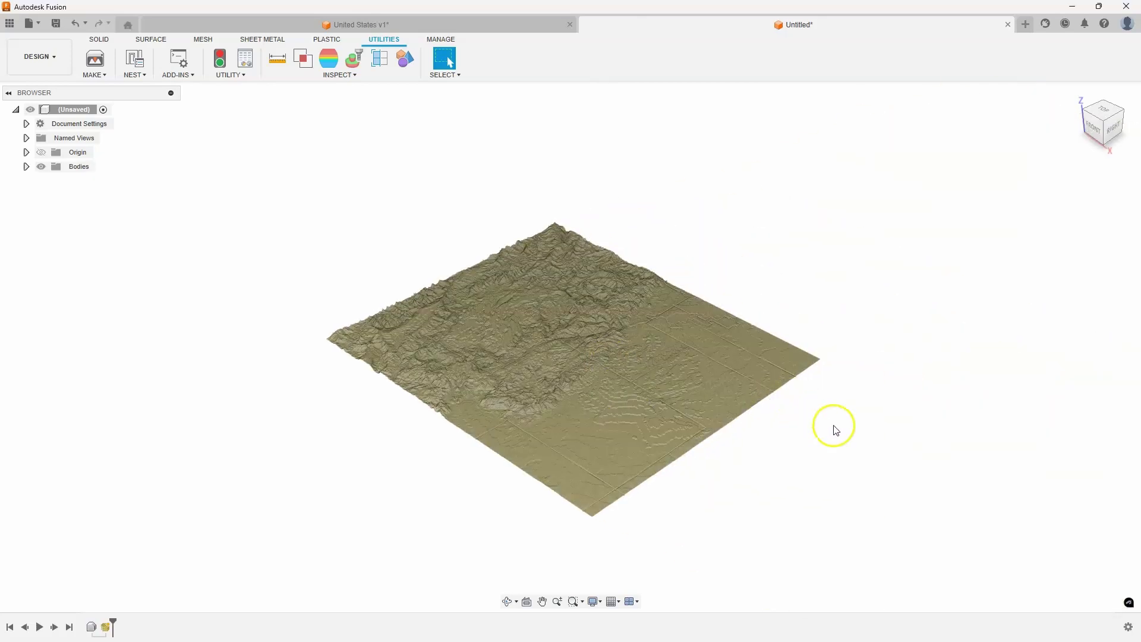
{"action": "middle_click_drag", "start_coordinate": [614, 404], "coordinate": [262, 304], "text": "shift"}
{"action": "scroll", "coordinate": [188, 296], "scroll_direction": "up", "scroll_amount": 10}
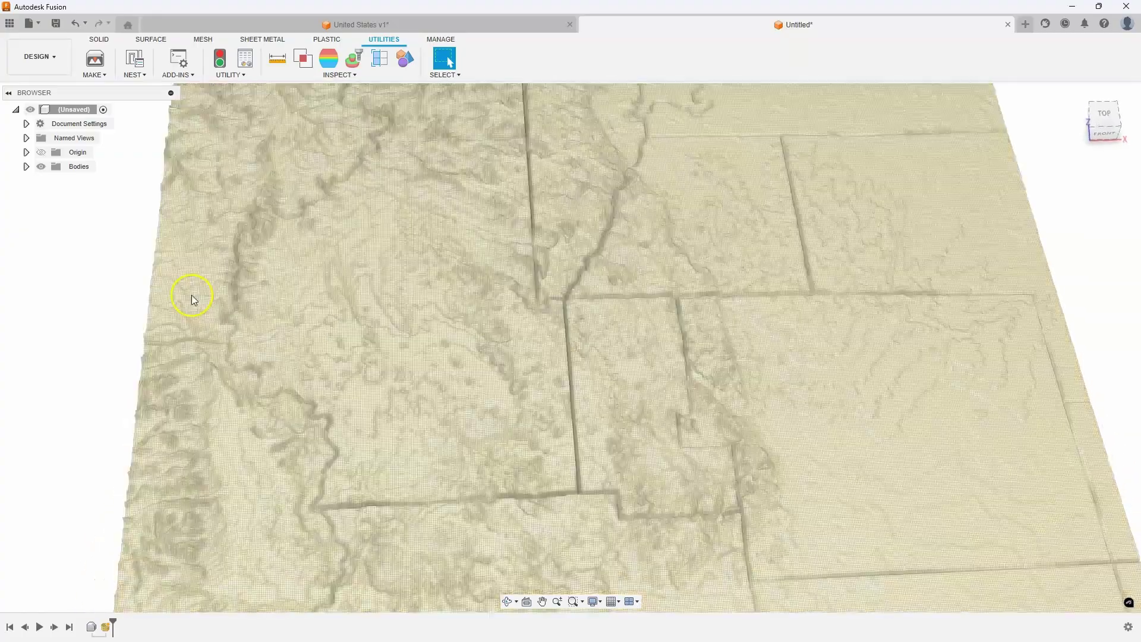
{"action": "middle_click_drag", "start_coordinate": [192, 295], "coordinate": [564, 324], "text": "shift"}
{"action": "mouse_move", "coordinate": [565, 503]}
{"action": "middle_mouse_down", "text": "shift"}
{"action": "mouse_move", "coordinate": [634, 517]}
{"action": "mouse_move", "coordinate": [708, 308]}
{"action": "mouse_move", "coordinate": [604, 303]}
{"action": "mouse_move", "coordinate": [839, 249]}
{"action": "mouse_move", "coordinate": [828, 243]}
{"action": "mouse_move", "coordinate": [772, 336]}
{"action": "mouse_move", "coordinate": [736, 365]}
{"action": "mouse_move", "coordinate": [1027, 312]}
{"action": "mouse_move", "coordinate": [1096, 358]}
{"action": "mouse_move", "coordinate": [1012, 334]}
{"action": "mouse_move", "coordinate": [960, 168]}
{"action": "mouse_move", "coordinate": [779, 117]}
{"action": "middle_mouse_up", "text": "shift"}
{"action": "middle_click", "coordinate": [779, 117]}
{"action": "middle_click", "coordinate": [778, 117]}
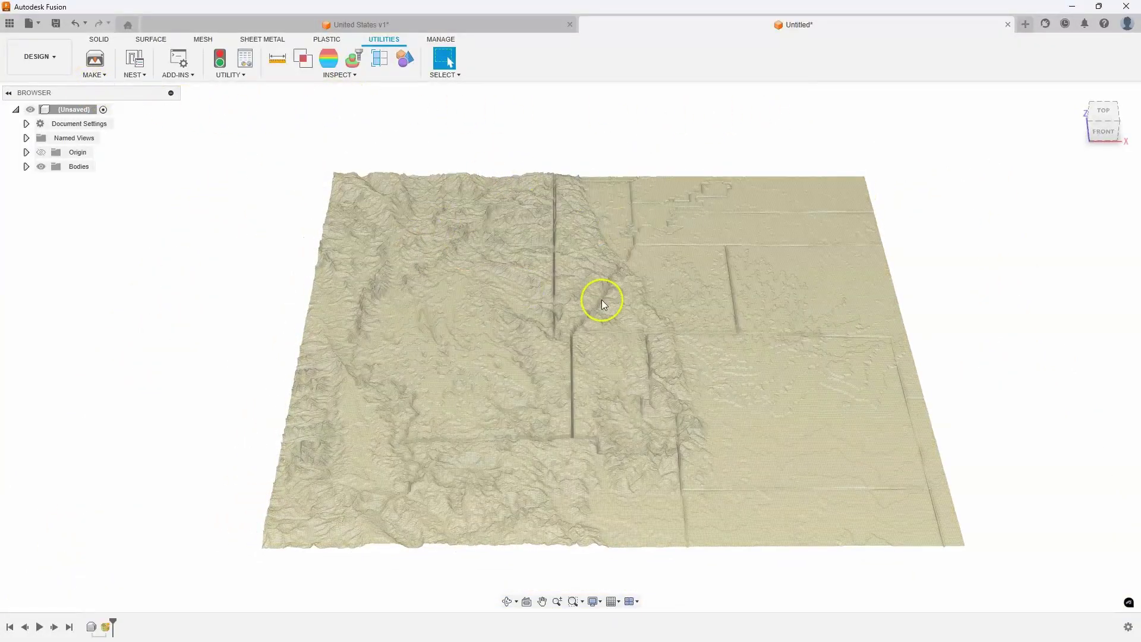
{"action": "middle_click_drag", "start_coordinate": [602, 300], "coordinate": [106, 326], "text": "shift"}
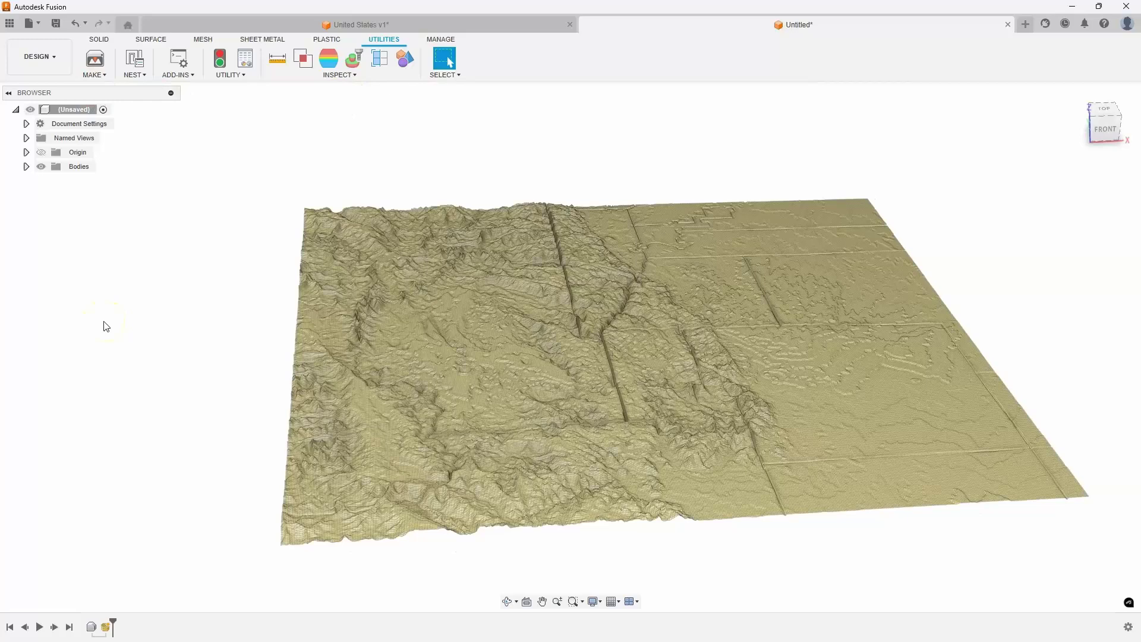
- Switch to Manufacture and create milling Setup1 with the terrain mesh as its model
{"action": "left_click", "coordinate": [41, 63]}
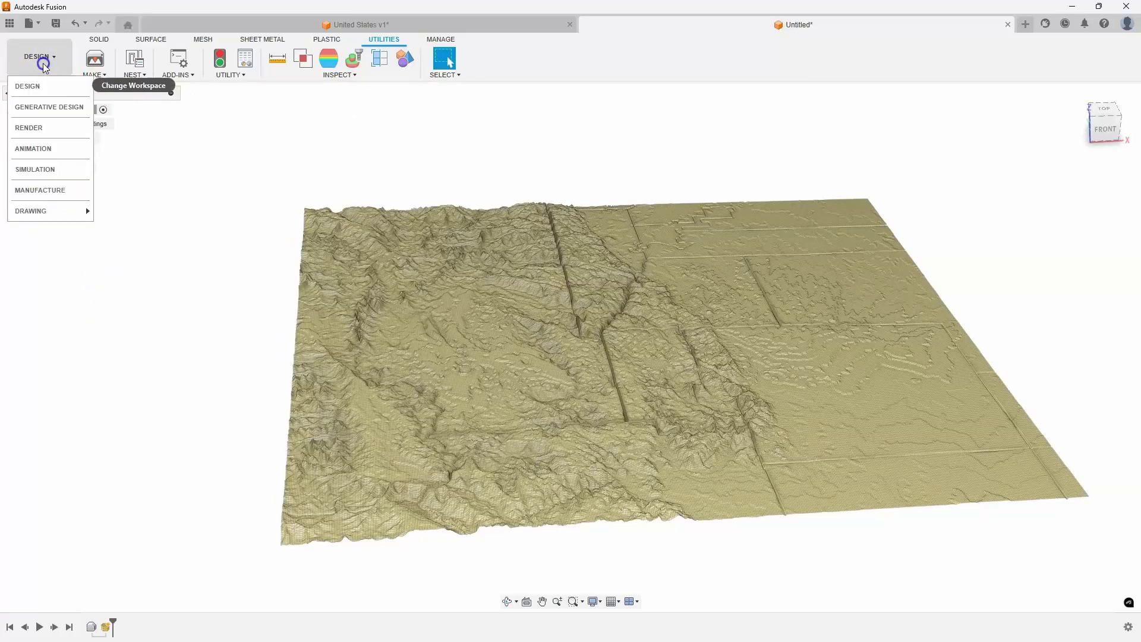
{"action": "left_click", "coordinate": [46, 189]}
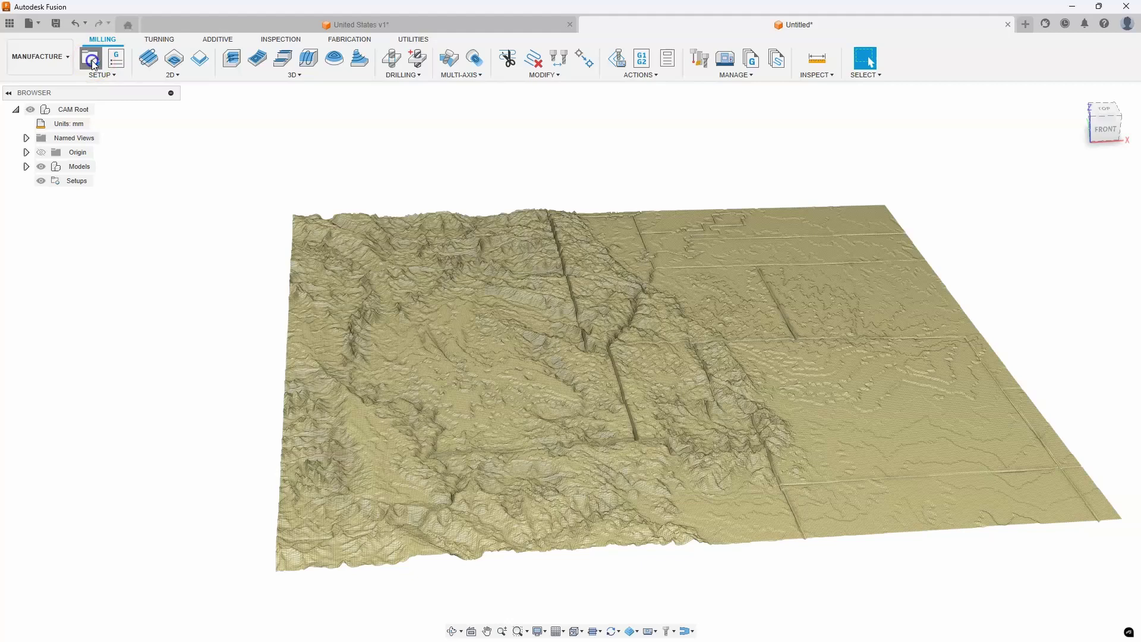
{"action": "left_click", "coordinate": [92, 60]}
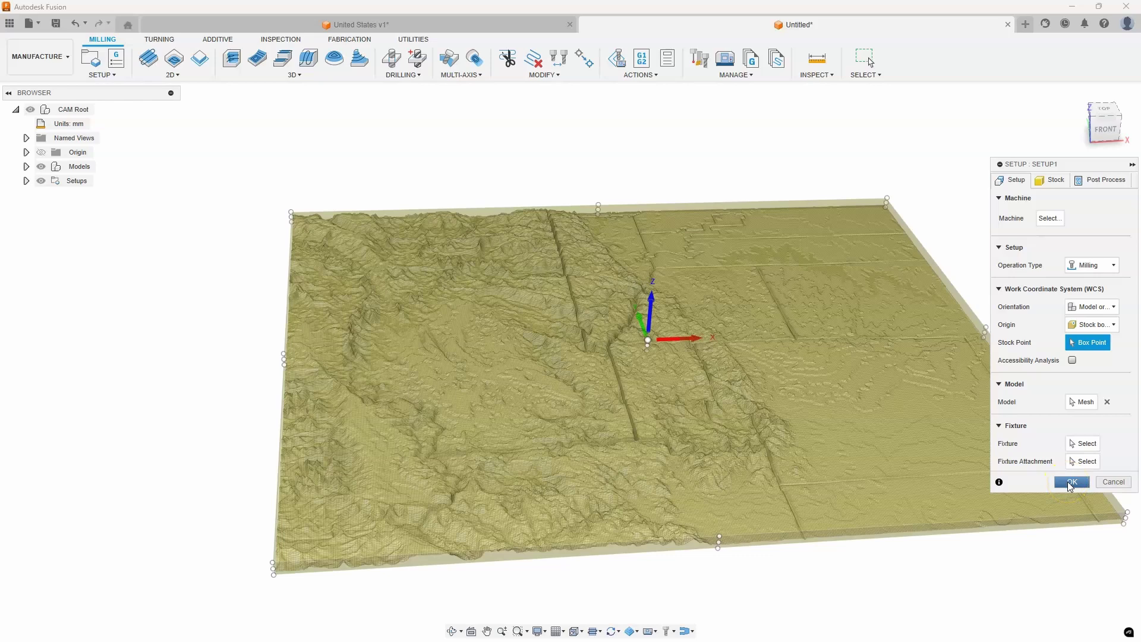
{"action": "left_click", "coordinate": [1082, 402]}
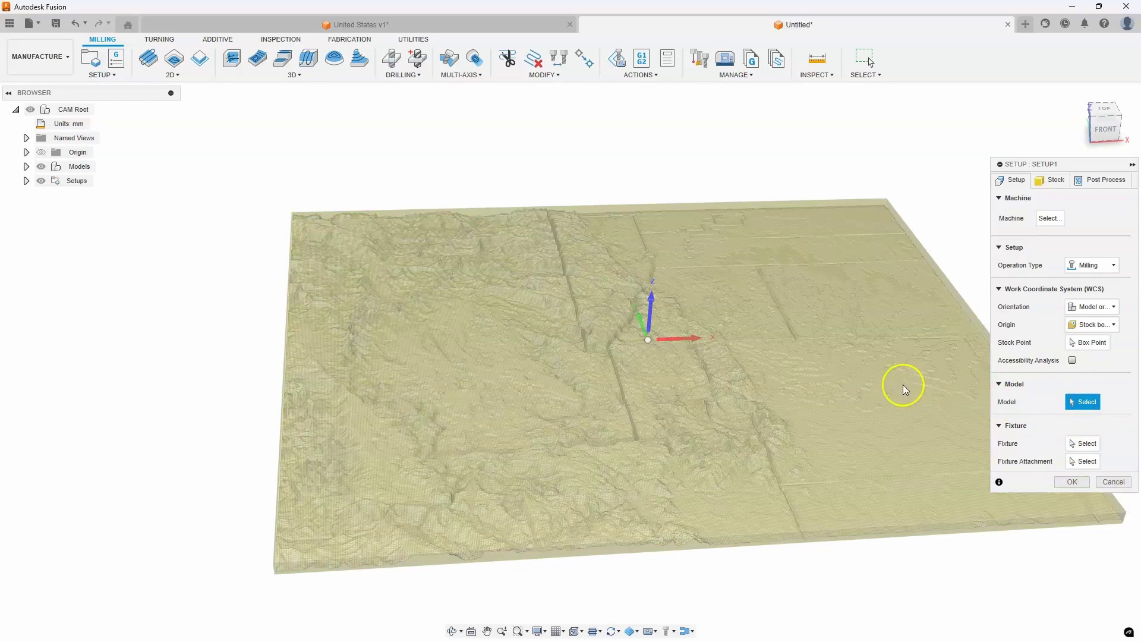
{"action": "left_click", "coordinate": [903, 384]}
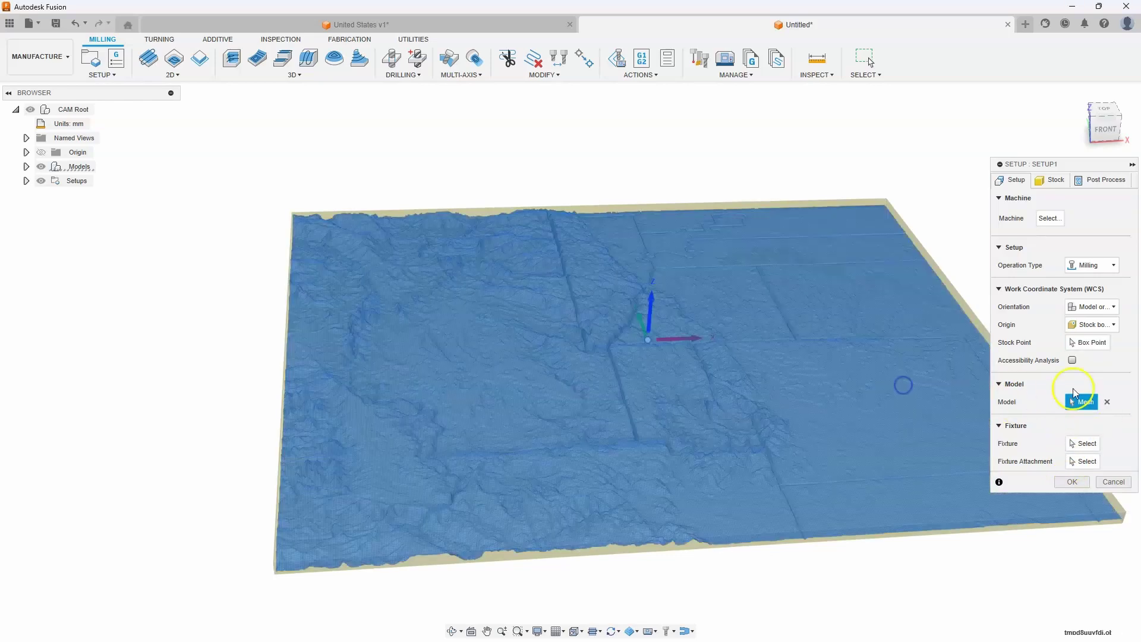
{"action": "left_click", "coordinate": [1076, 484]}
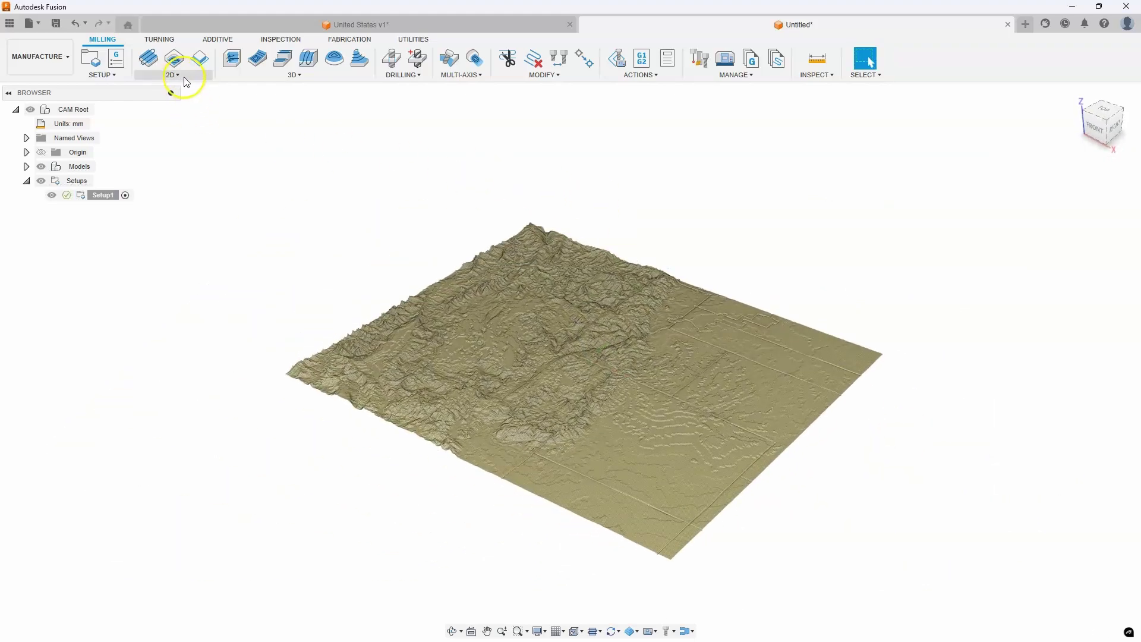
- Start a 3D Parallel toolpath using the Fusion Library 1/8" Ball Endmill
{"action": "left_click", "coordinate": [294, 75]}
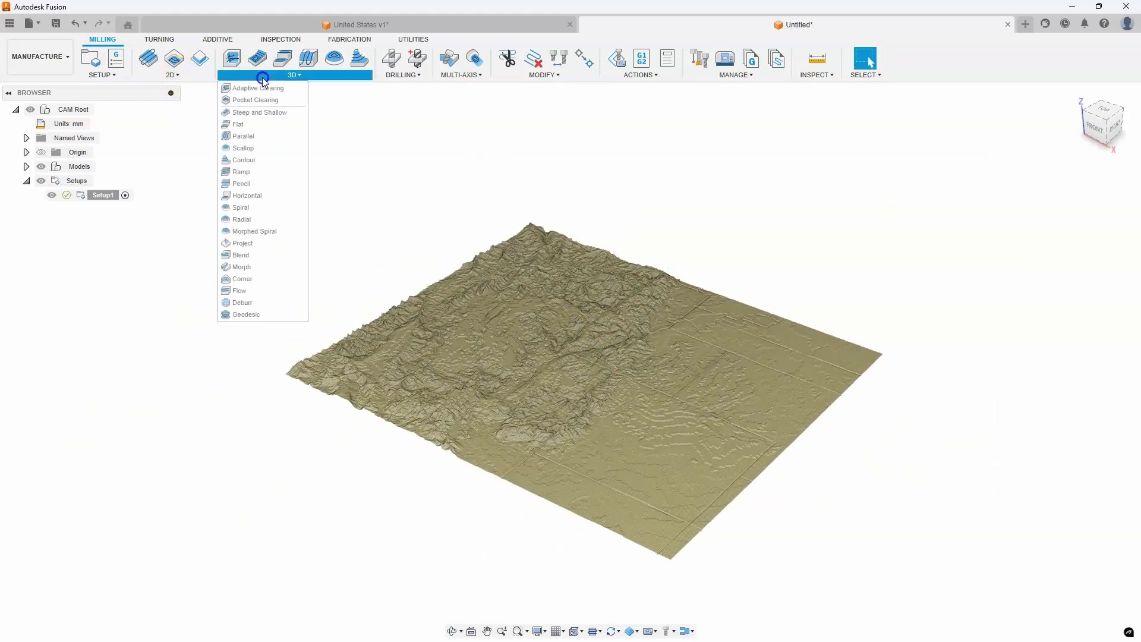
{"action": "left_click", "coordinate": [252, 138]}
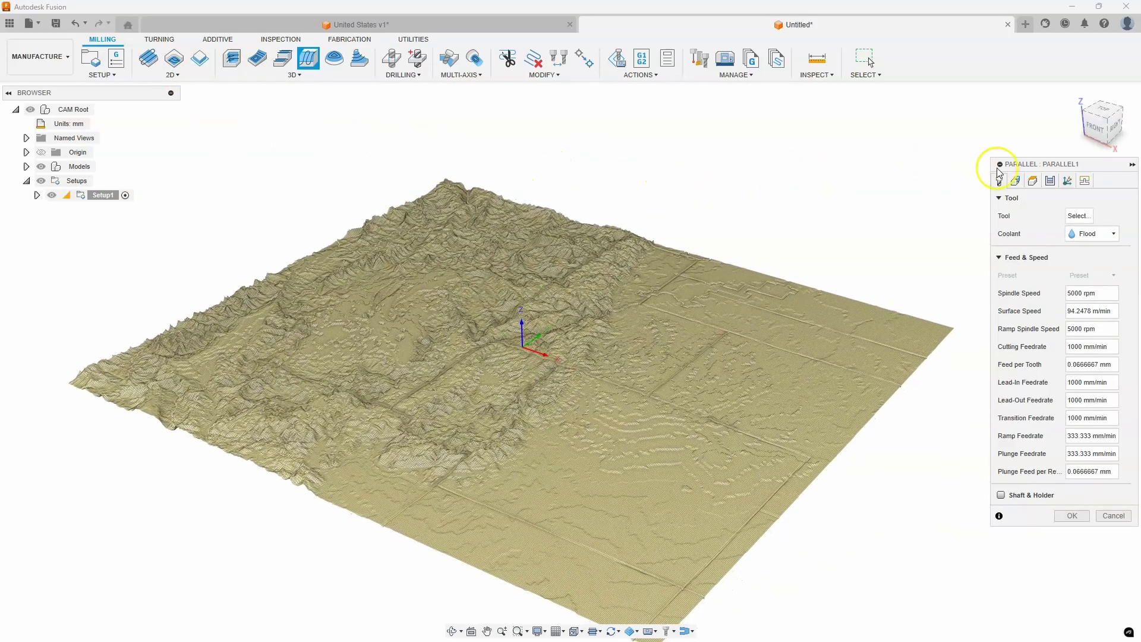
{"action": "left_click", "coordinate": [1078, 216]}
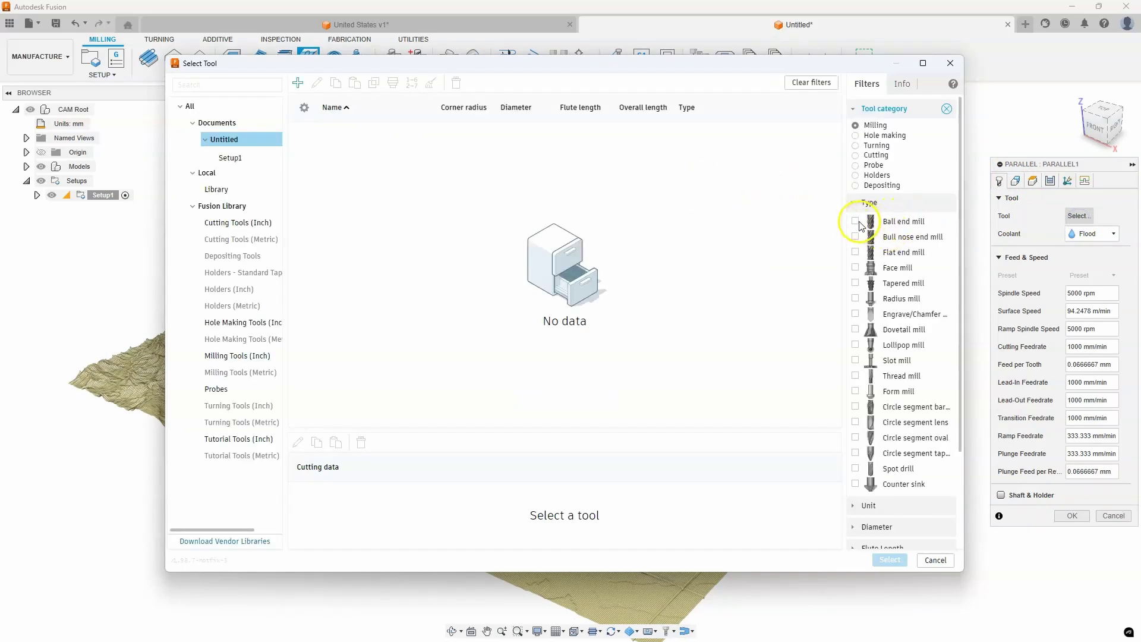
{"action": "left_click", "coordinate": [223, 205]}
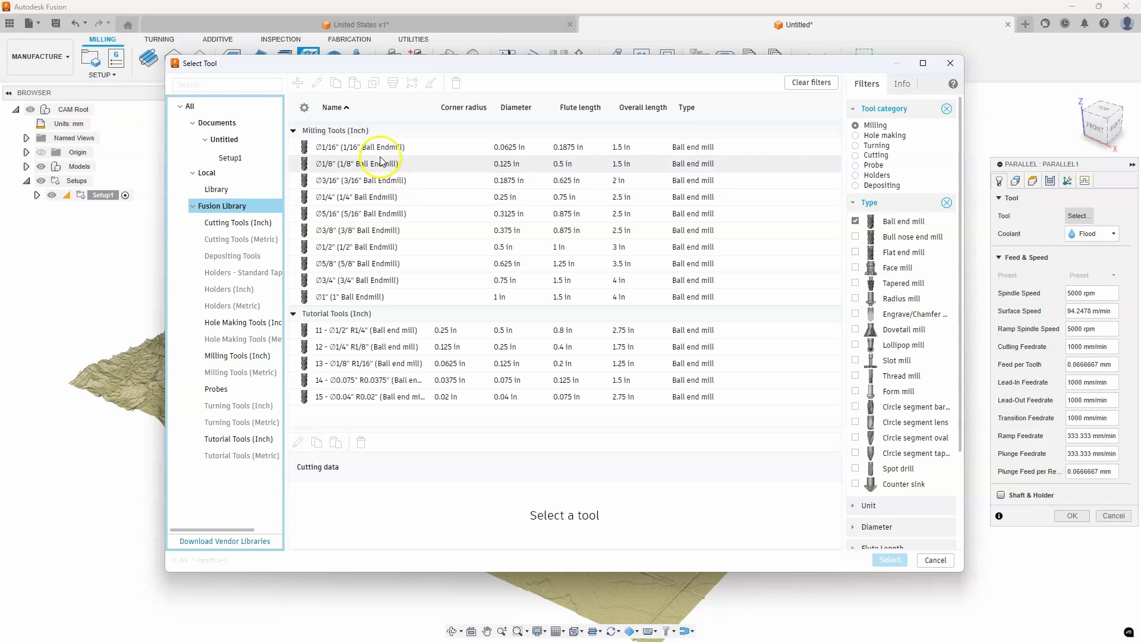
{"action": "left_click", "coordinate": [368, 164]}
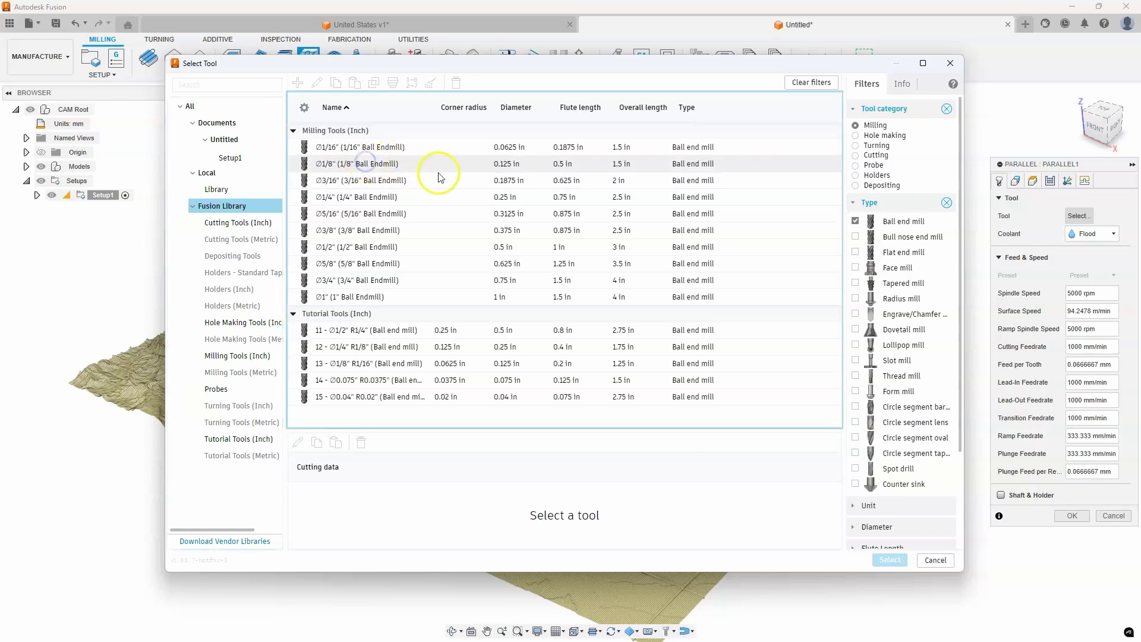
{"action": "left_click", "coordinate": [890, 562]}
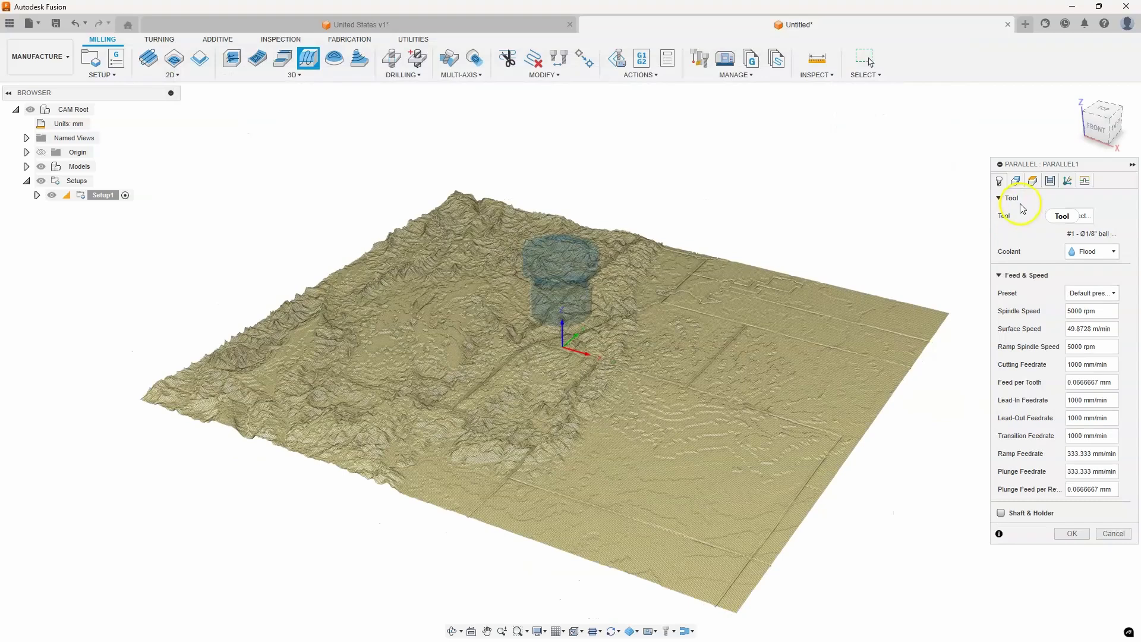
- Create Parallel1 and orbit and zoom to inspect its passes across the terrain
{"action": "left_click", "coordinate": [1070, 535]}
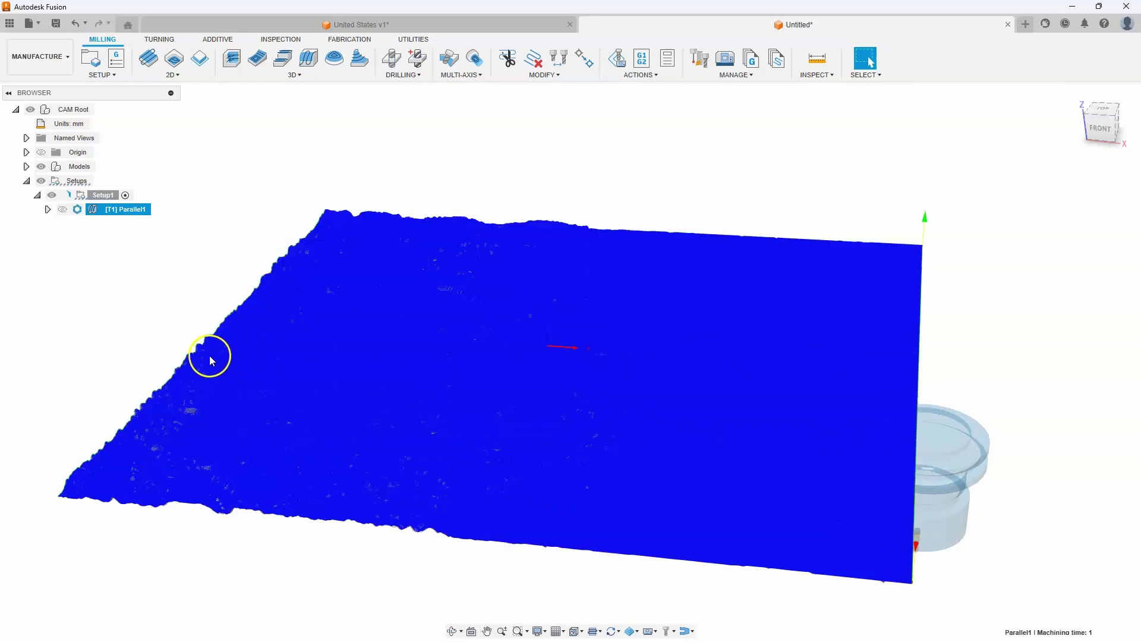
{"action": "middle_click_drag", "start_coordinate": [158, 331], "coordinate": [184, 402], "text": "shift"}
{"action": "scroll", "coordinate": [273, 440], "scroll_direction": "up", "scroll_amount": 3}
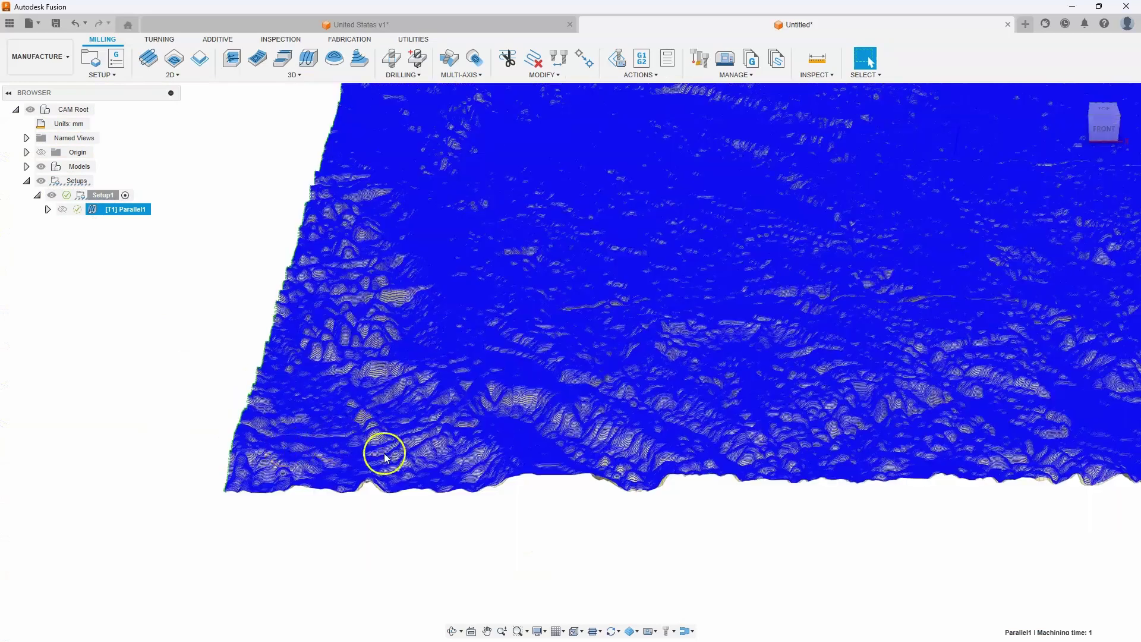
{"action": "scroll", "coordinate": [387, 469], "scroll_direction": "up", "scroll_amount": 5}
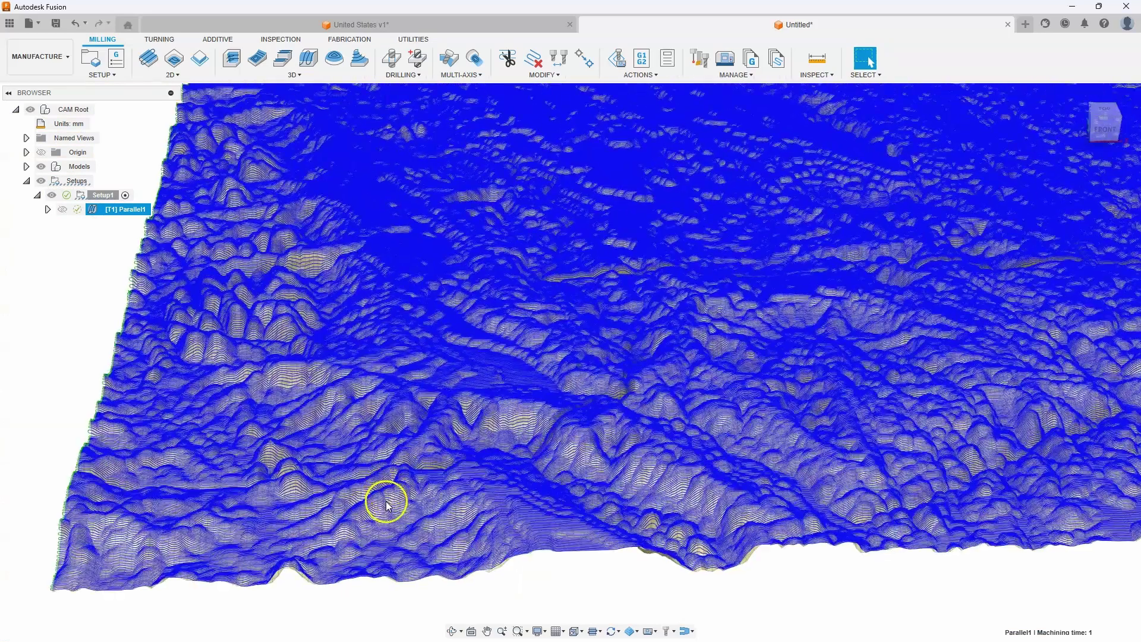
{"action": "scroll", "coordinate": [383, 487], "scroll_direction": "up", "scroll_amount": 3}
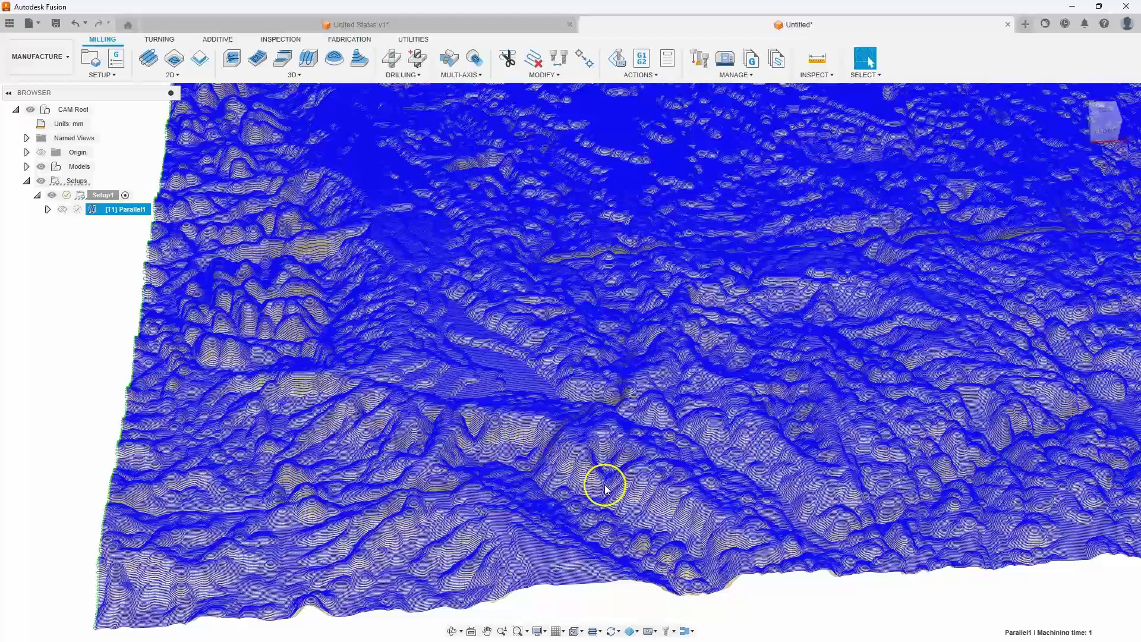
{"action": "scroll", "coordinate": [862, 458], "scroll_direction": "down", "scroll_amount": 2}
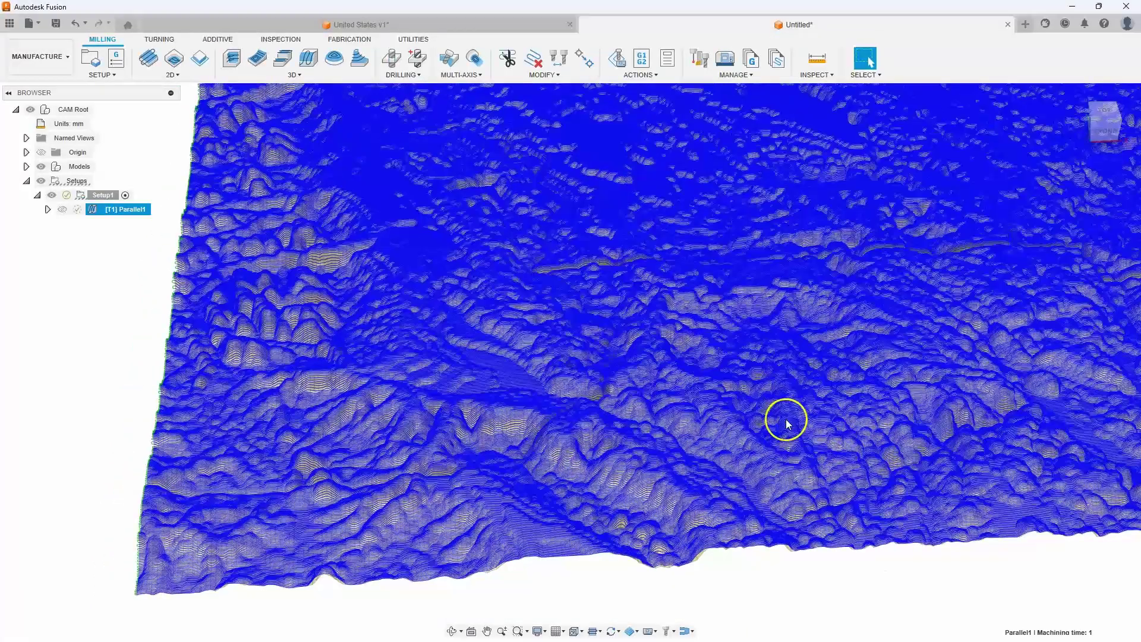
{"action": "scroll", "coordinate": [738, 430], "scroll_direction": "down", "scroll_amount": 5}
{"action": "scroll", "coordinate": [675, 535], "scroll_direction": "down", "scroll_amount": 2}
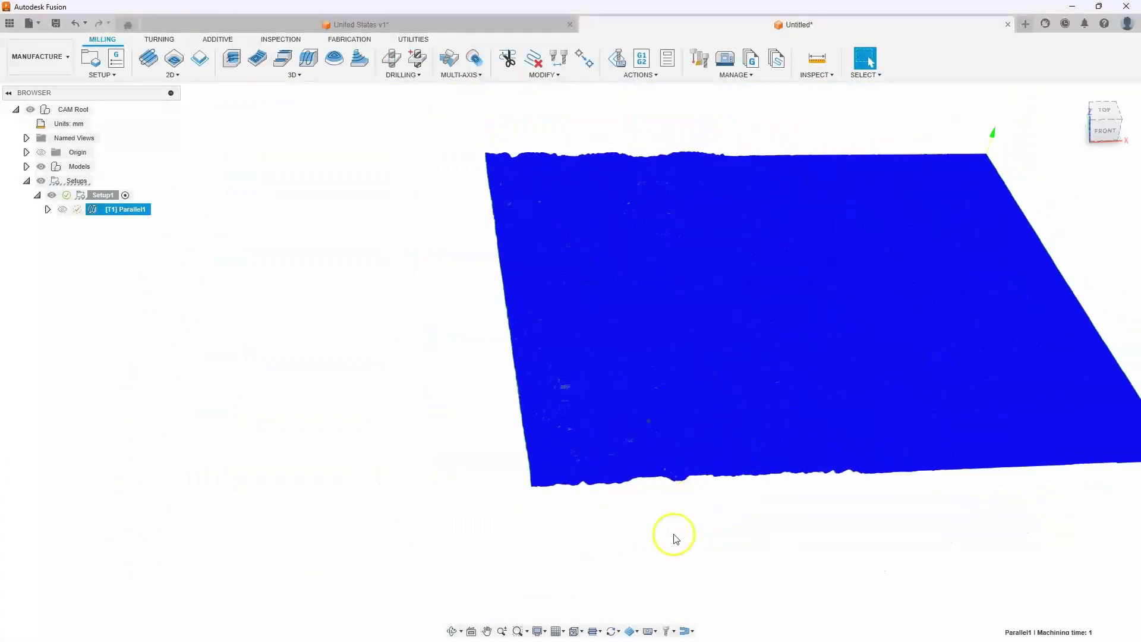